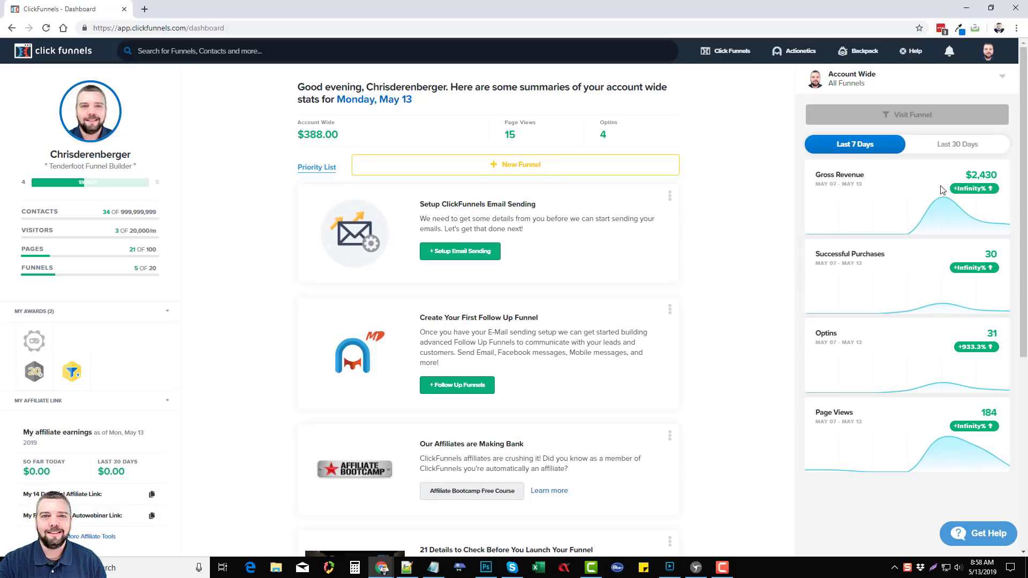
Review the dashboard's account stats, setup task list and last-7-days performance charts.
mouse_move(941, 206)
scroll(741, 354, down, 4)
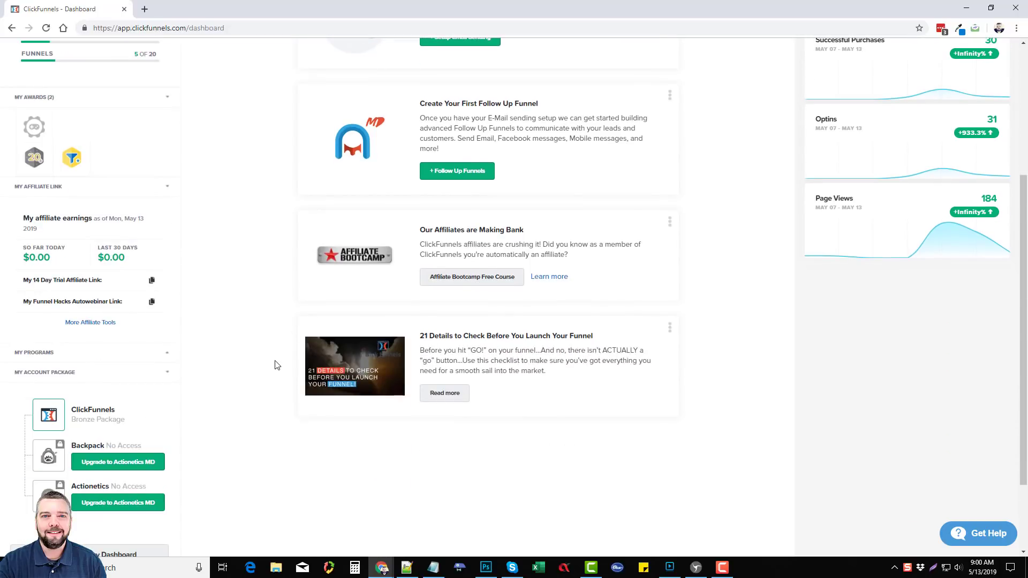
scroll(276, 361, up, 4)
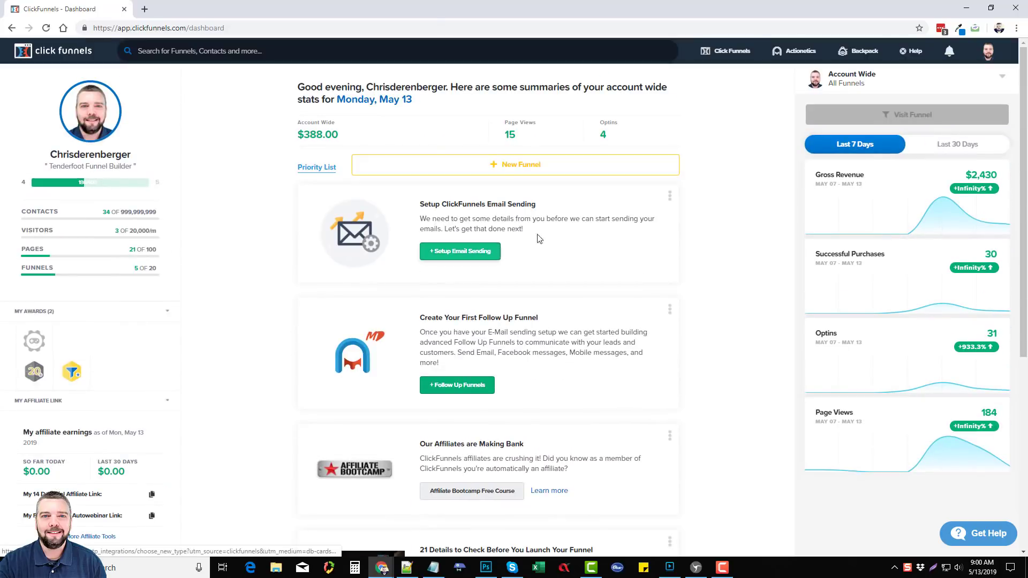
Go to the Funnels list and highlight the $97/MO plan price.
click(726, 57)
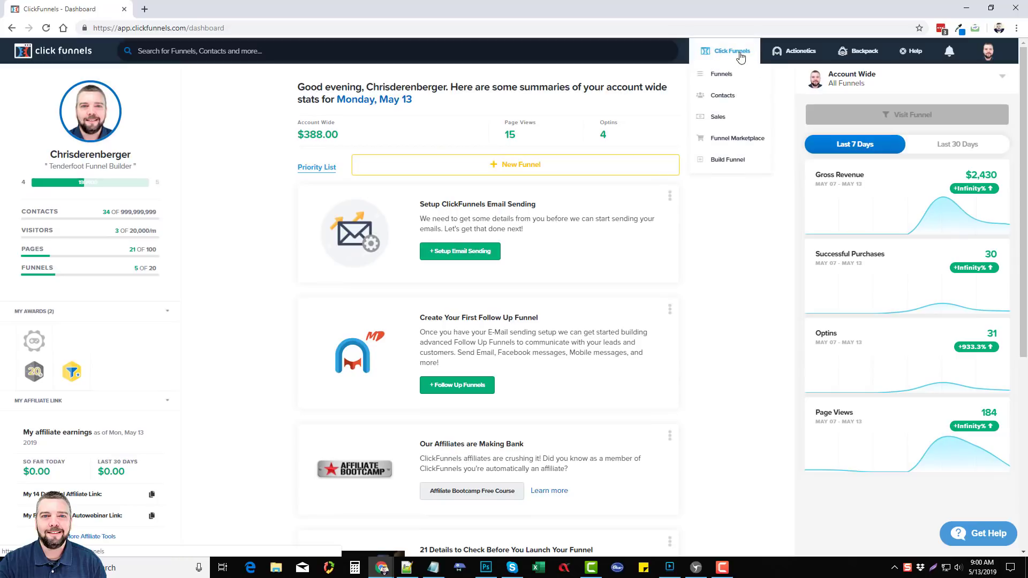
click(722, 77)
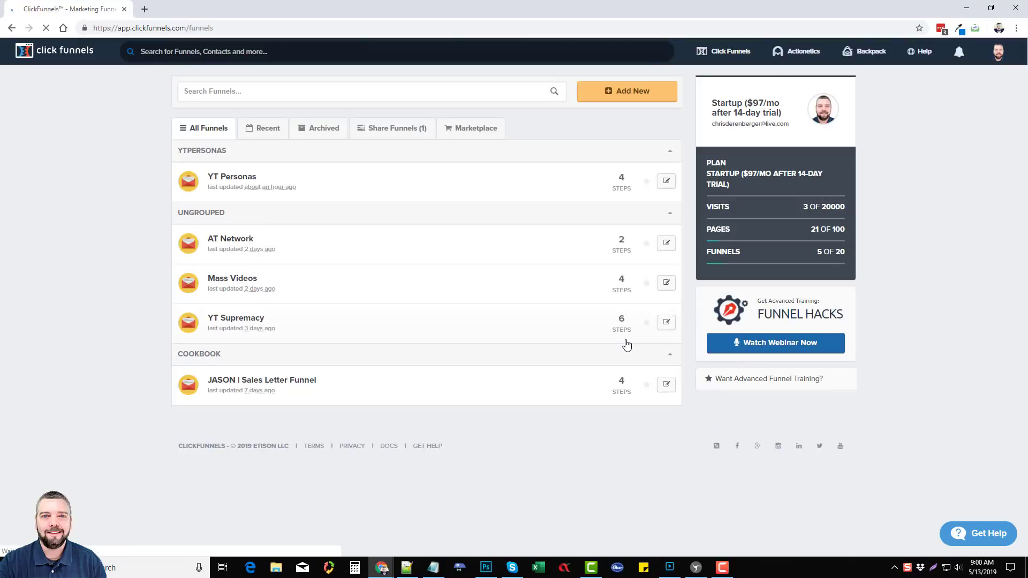
drag(748, 174, 771, 174)
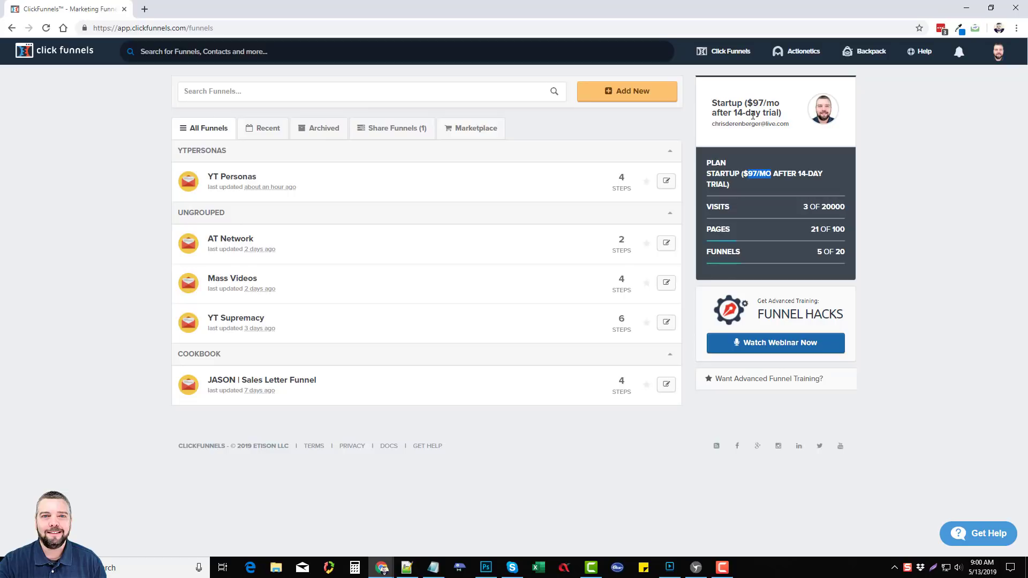
click(905, 249)
Start a new funnel with the Cookbook and scroll through its funnel type cards.
click(635, 95)
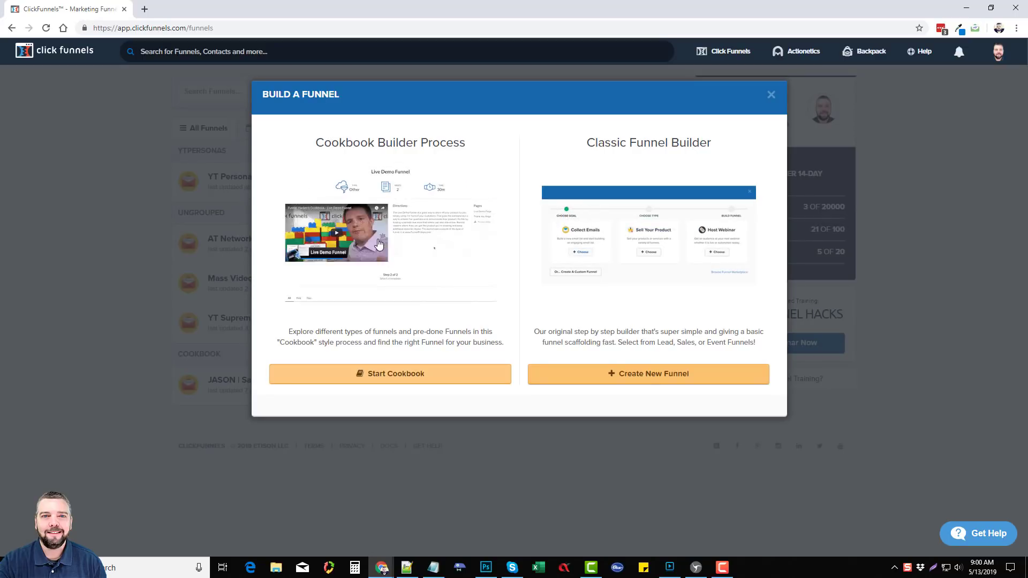
click(390, 373)
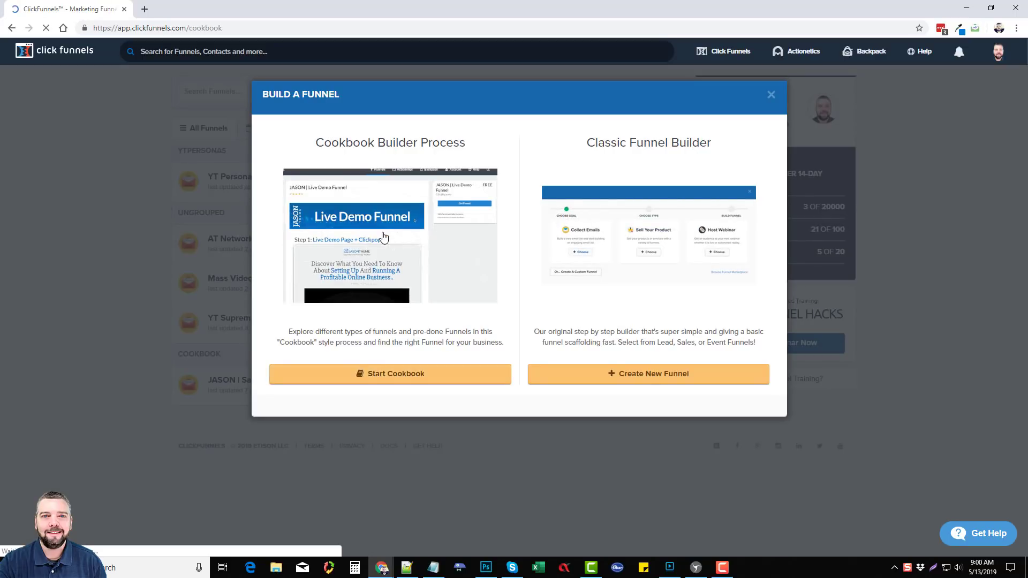
scroll(145, 326, down, 3)
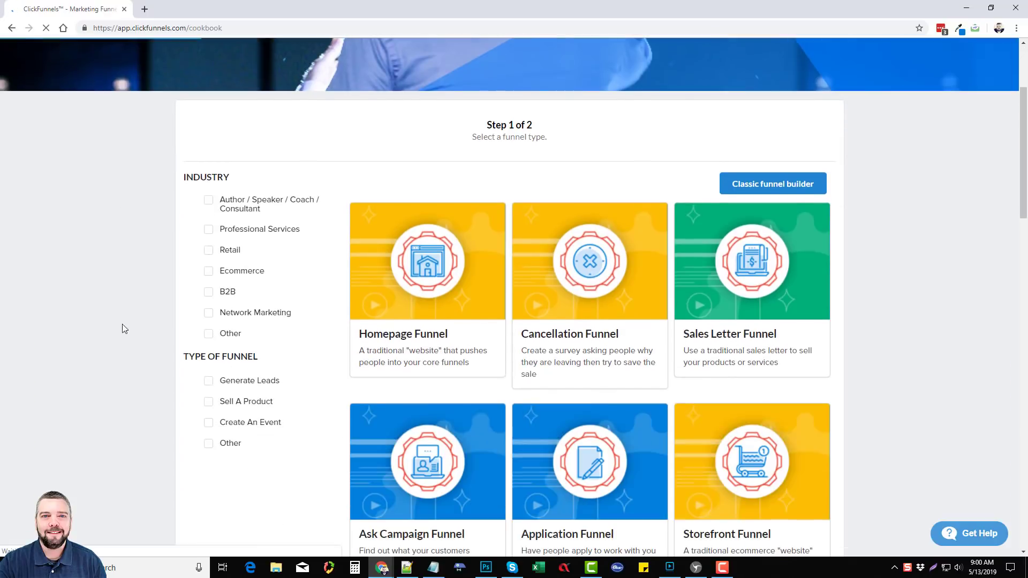
scroll(632, 336, down, 4)
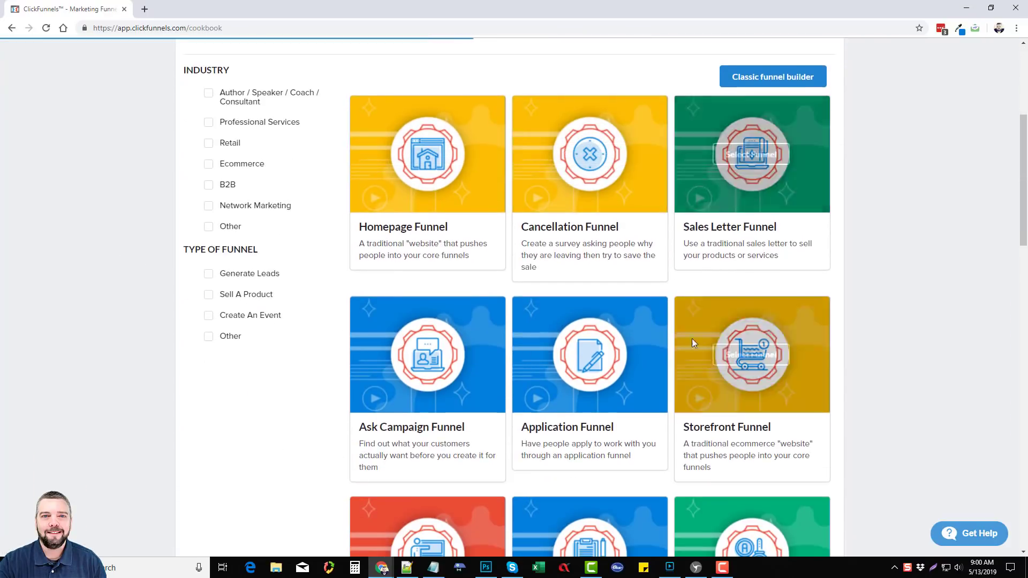
scroll(523, 287, down, 4)
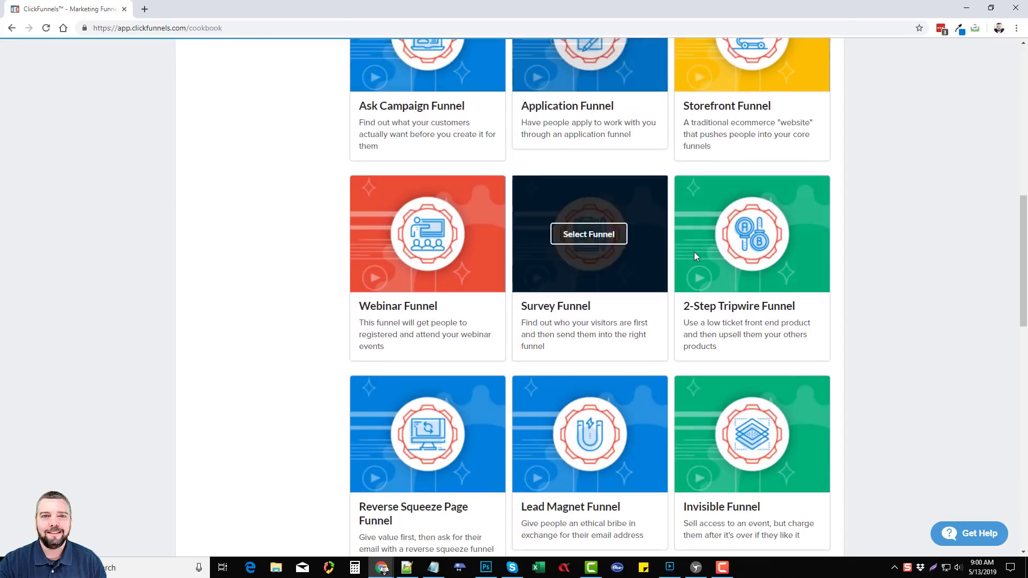
scroll(473, 275, down, 7)
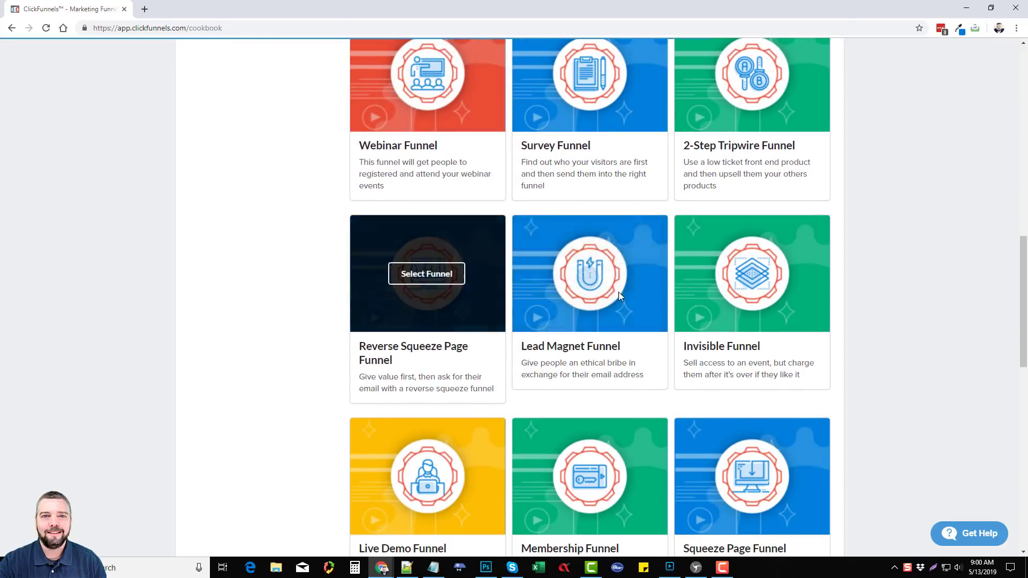
Browse the remaining Cookbook funnel types, then go back to the Funnels list.
scroll(599, 280, down, 2)
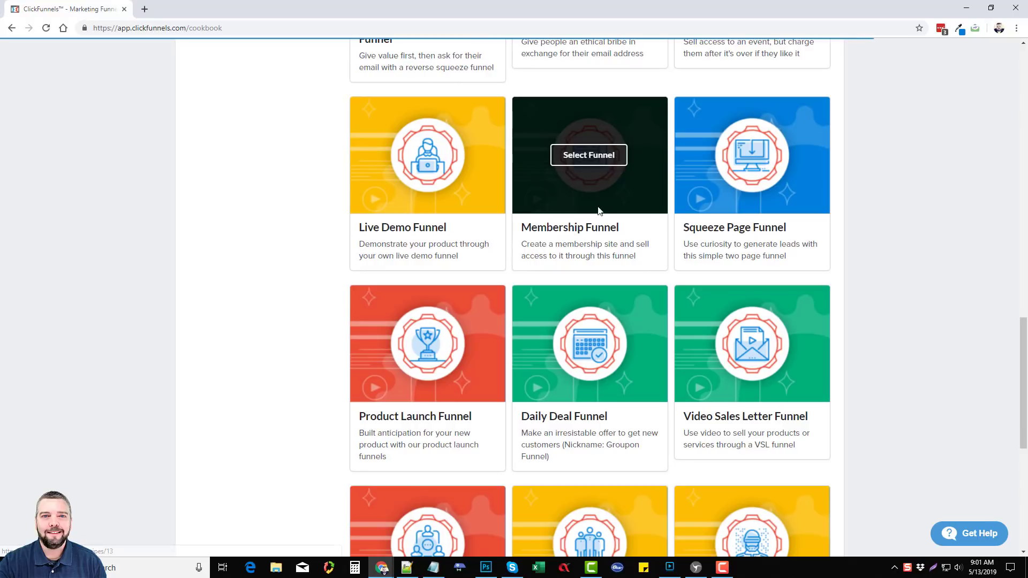
mouse_move(578, 166)
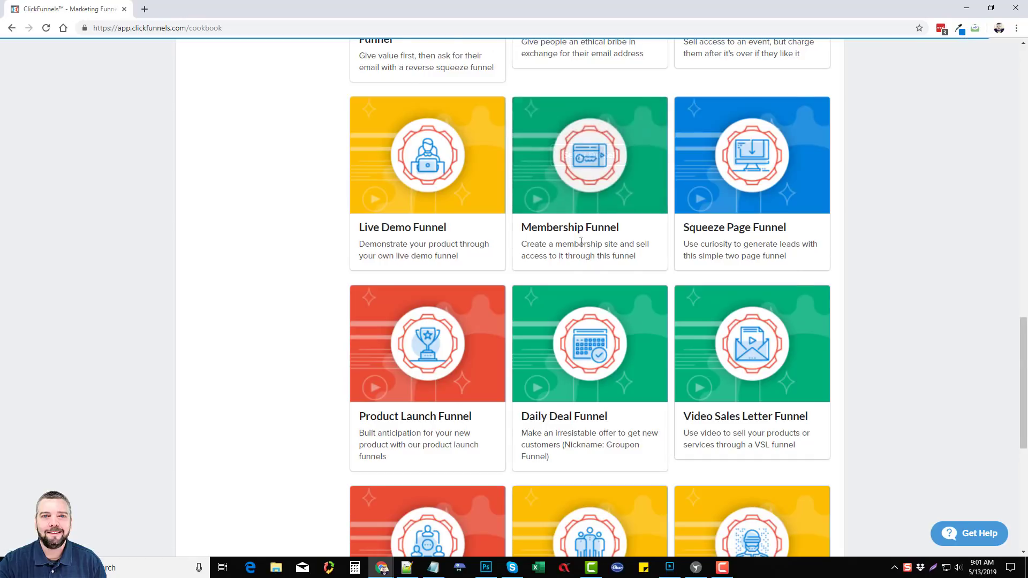
scroll(580, 238, down, 4)
mouse_move(426, 133)
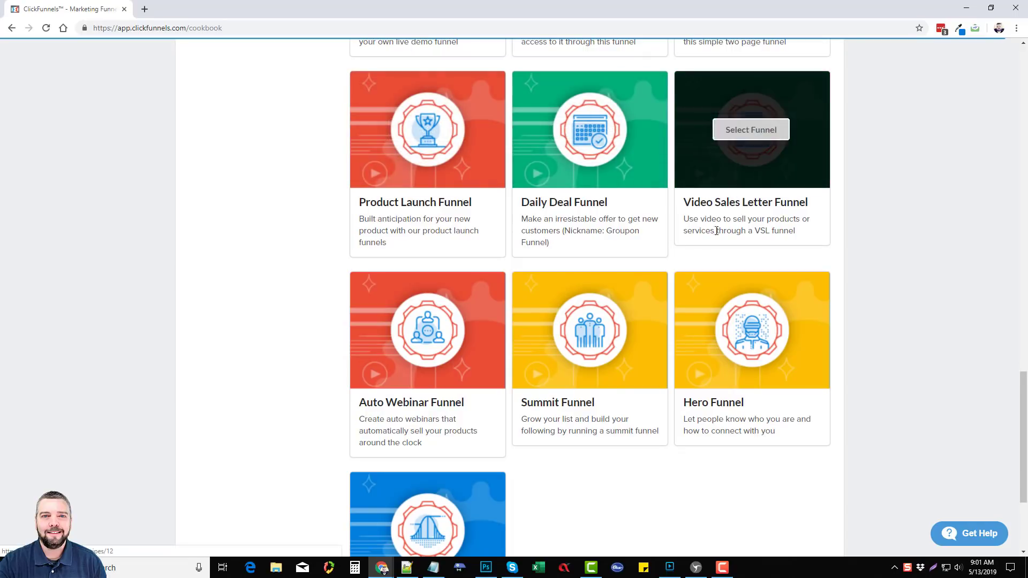
scroll(470, 340, down, 3)
scroll(583, 351, up, 20)
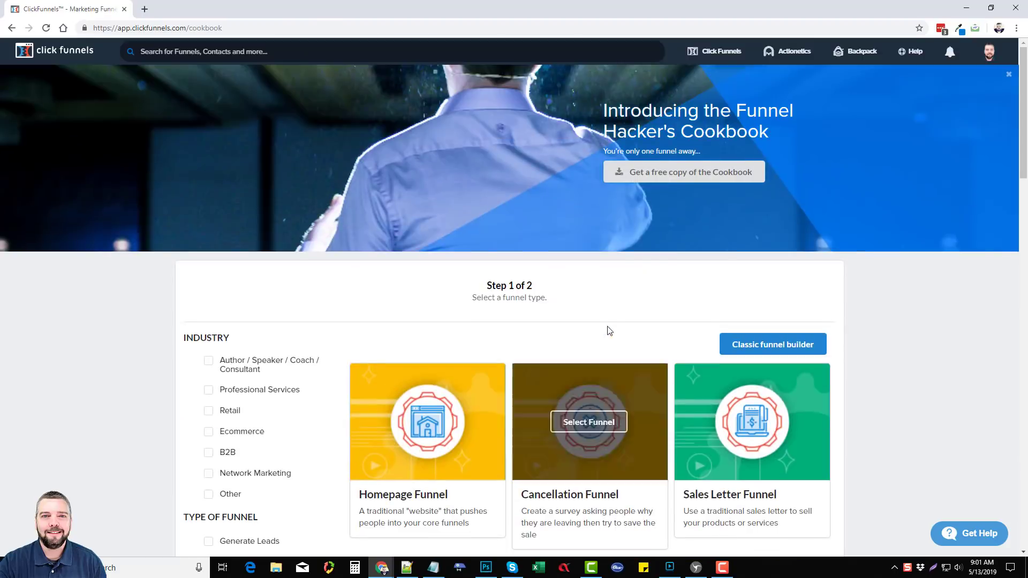
click(11, 28)
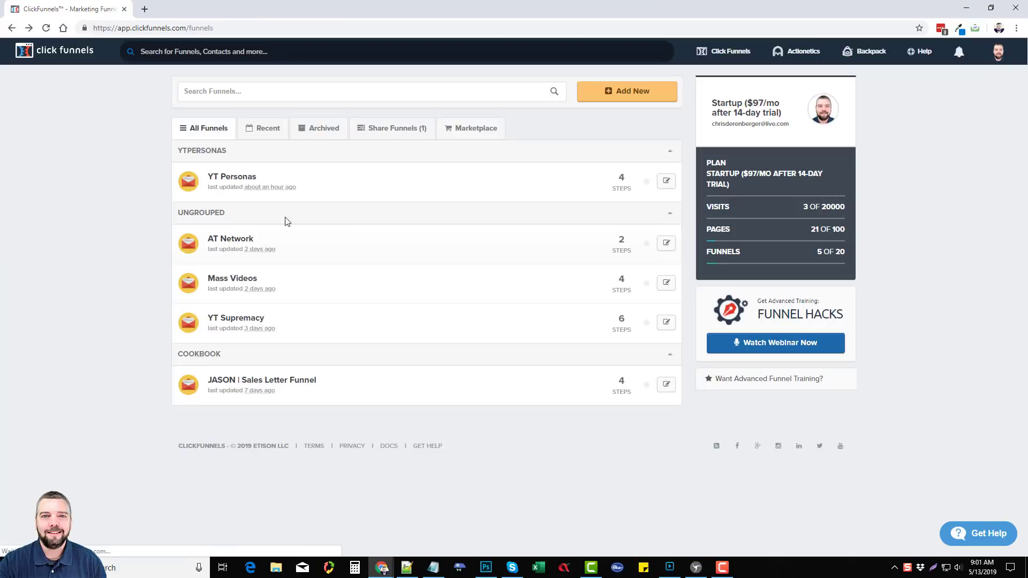
Open YT Personas to see its order, confirmation, membership access and membership area steps.
click(239, 180)
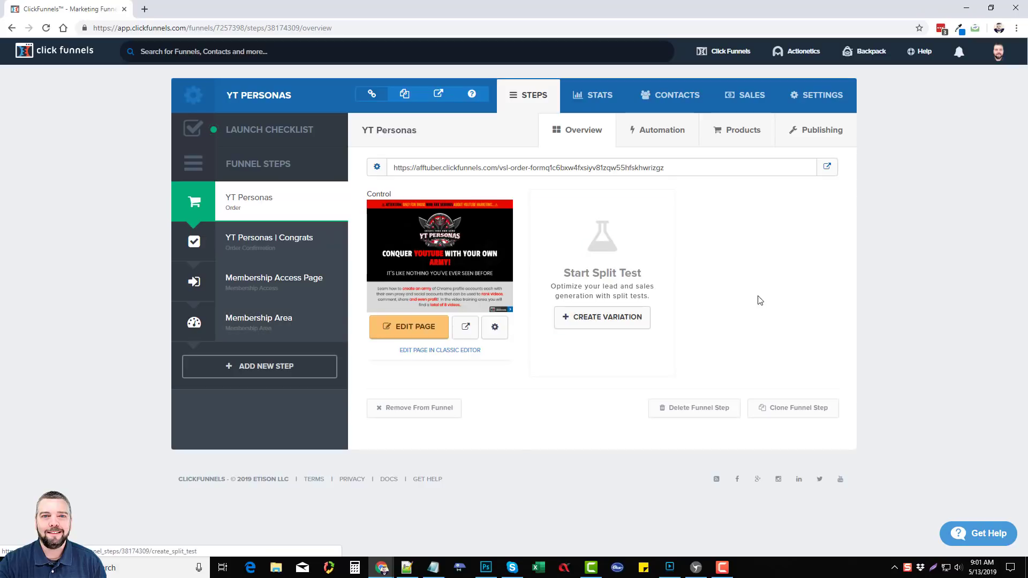
Preview the live $97 YT Personas order page in a new tab, then return.
click(828, 169)
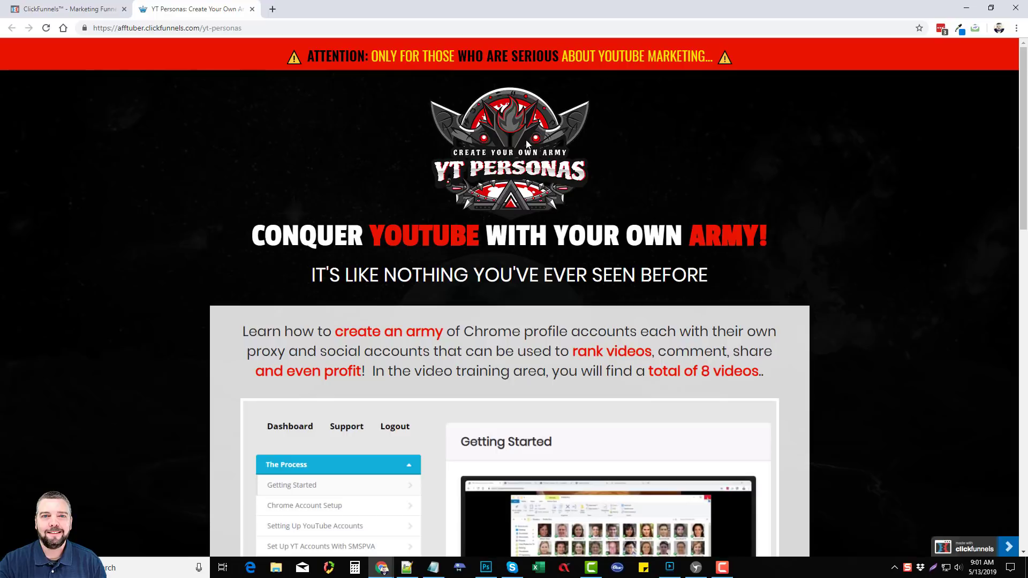
scroll(409, 253, down, 10)
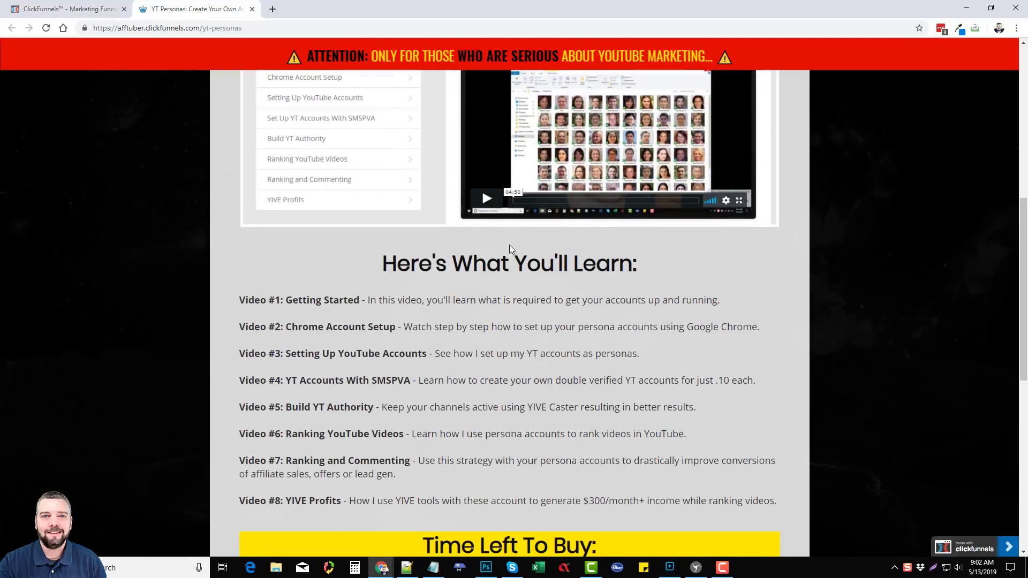
scroll(528, 275, down, 5)
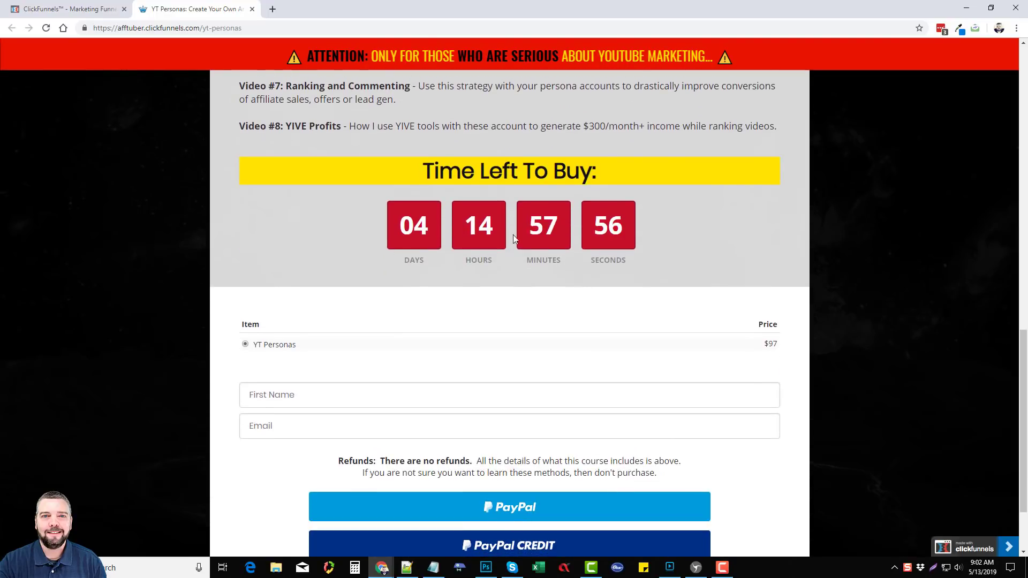
scroll(482, 241, down, 2)
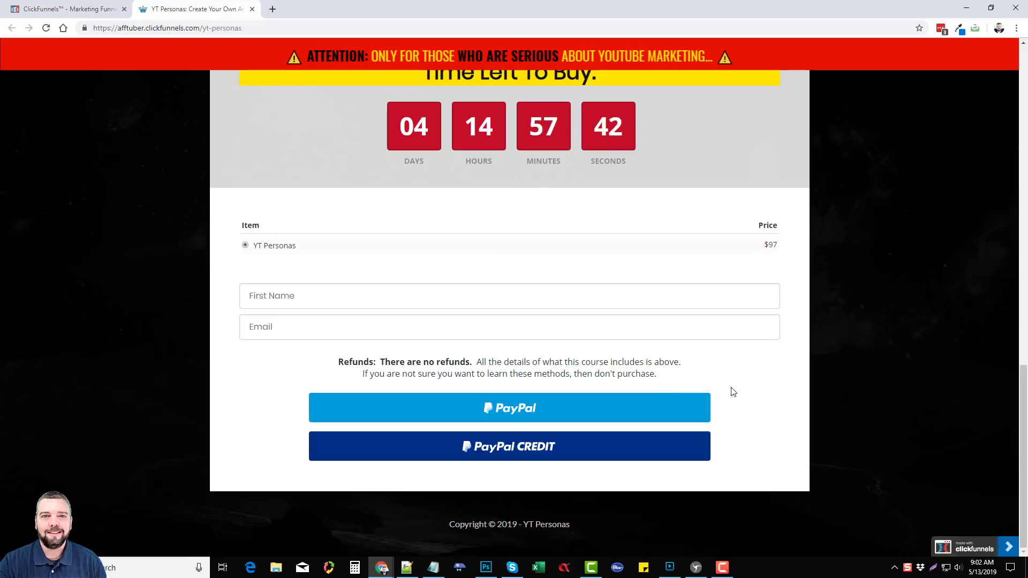
scroll(422, 360, up, 20)
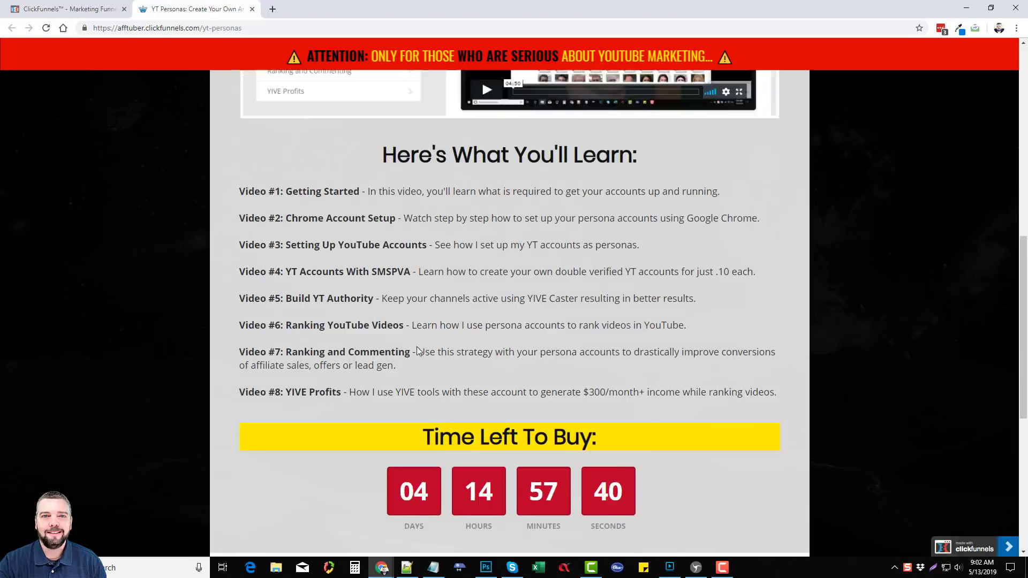
scroll(390, 301, down, 20)
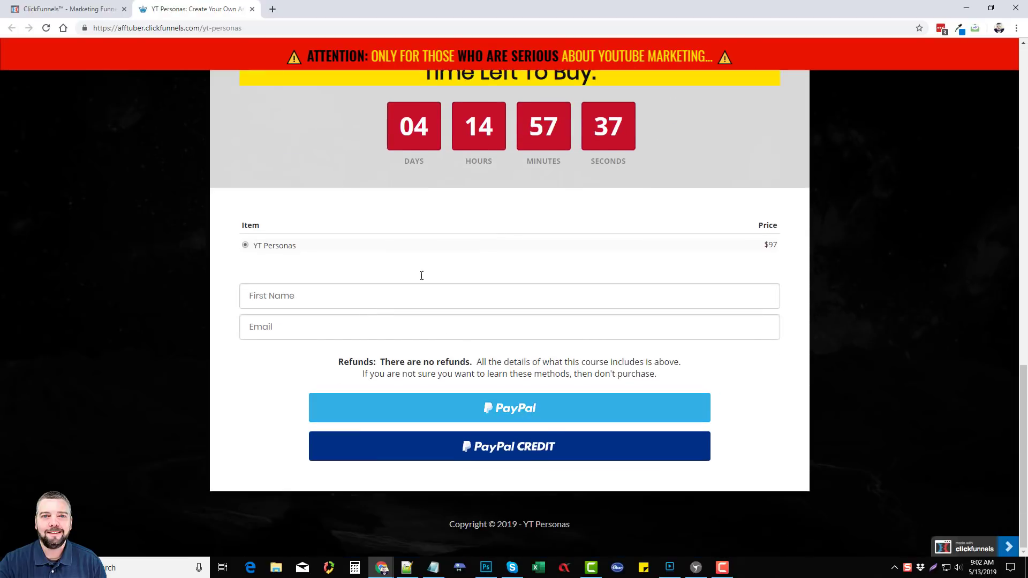
click(75, 12)
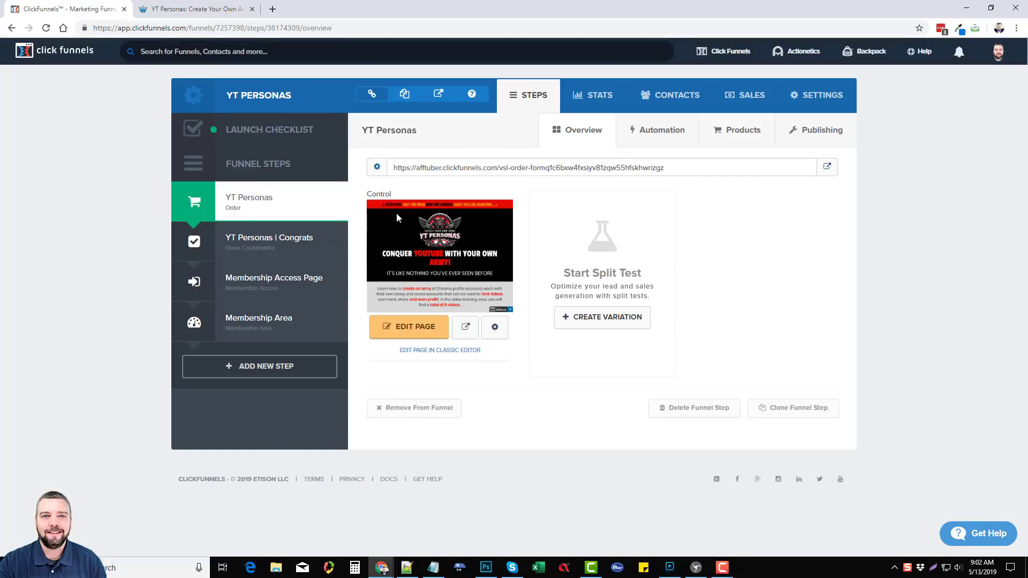
View the YT Personas | Congrats step and preview its live congratulations page.
click(297, 256)
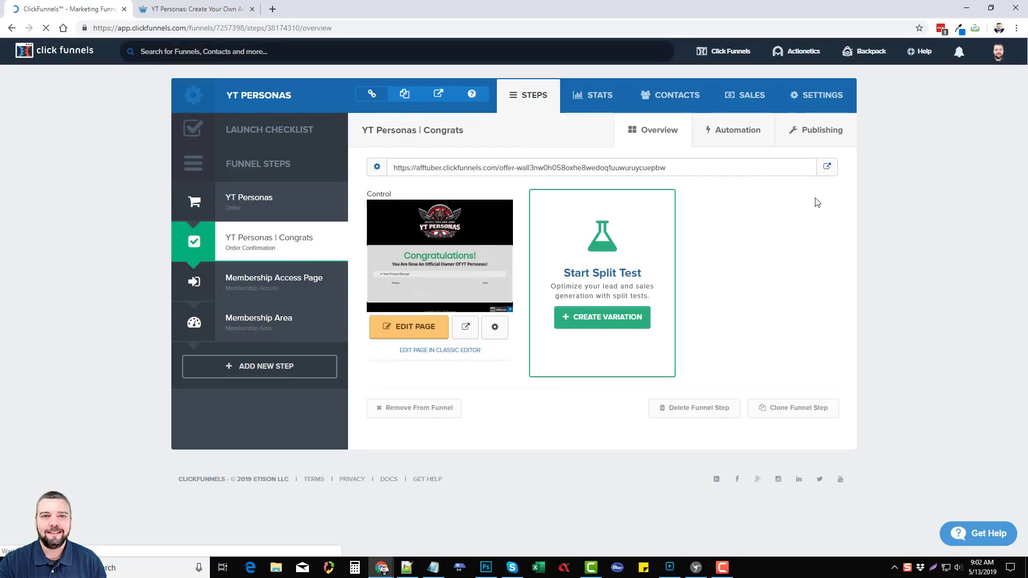
click(827, 167)
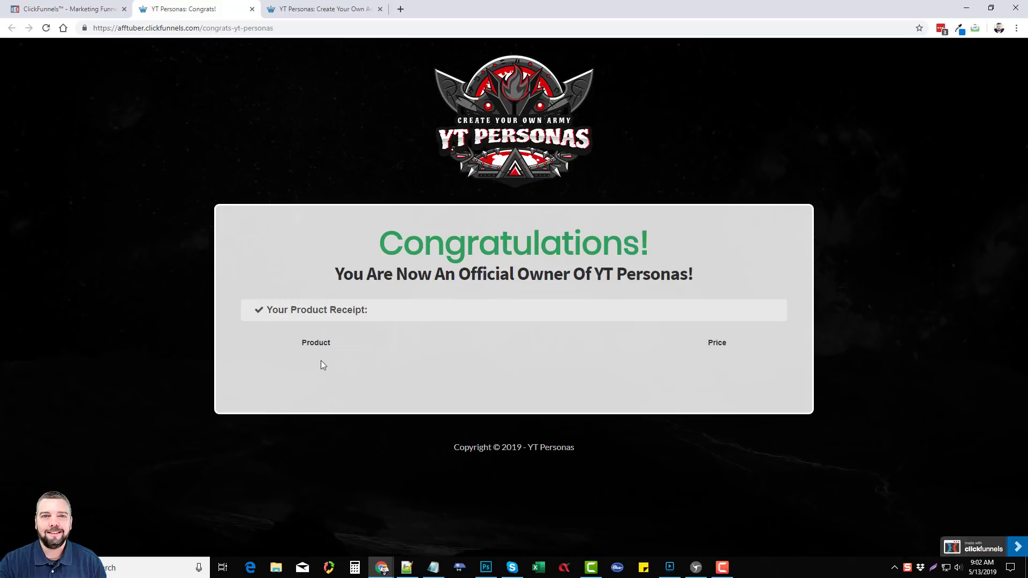
click(69, 9)
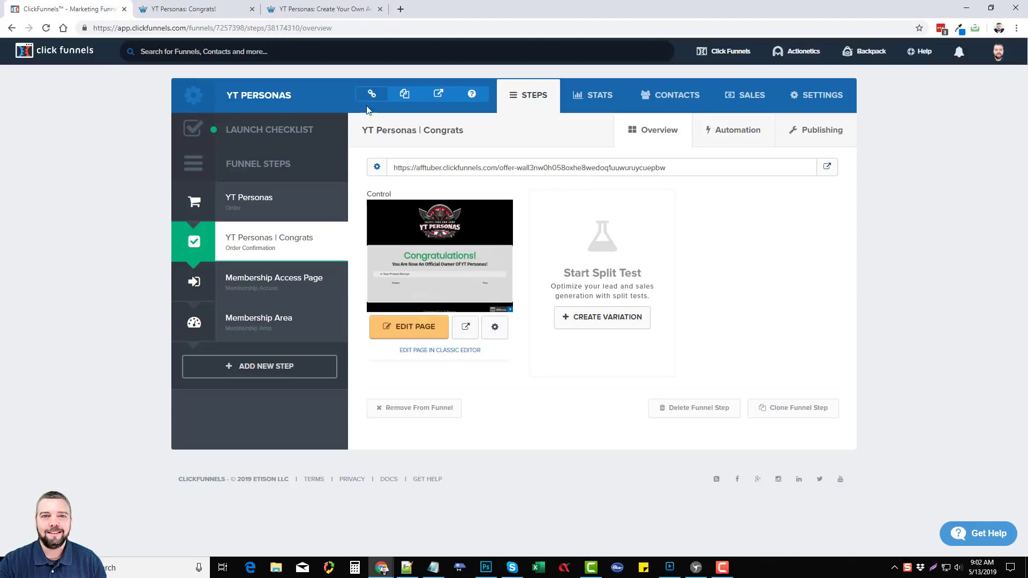
View the Membership Access Page step with its Welcome login page preview.
click(286, 284)
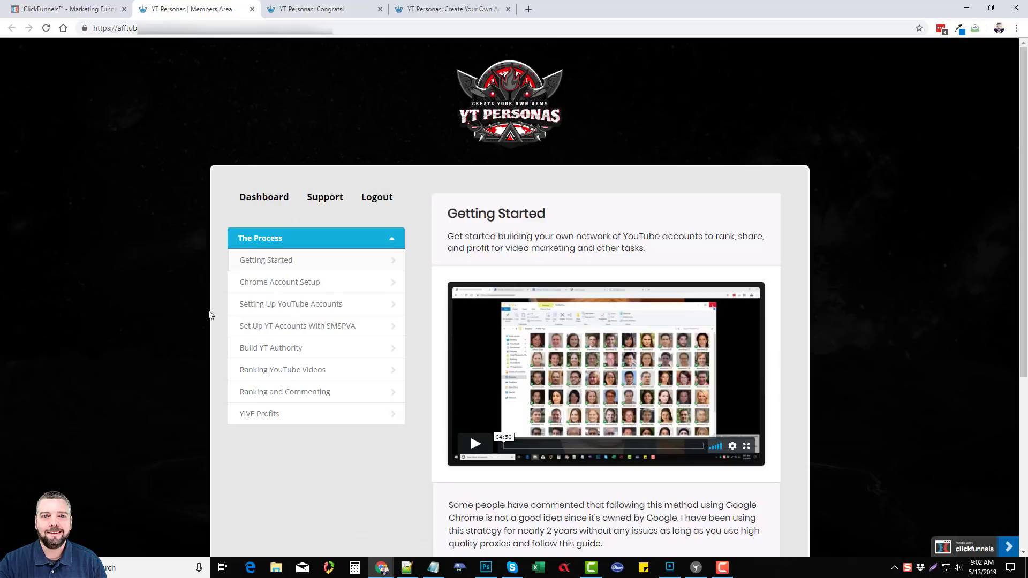
scroll(422, 215, down, 3)
scroll(490, 265, up, 1)
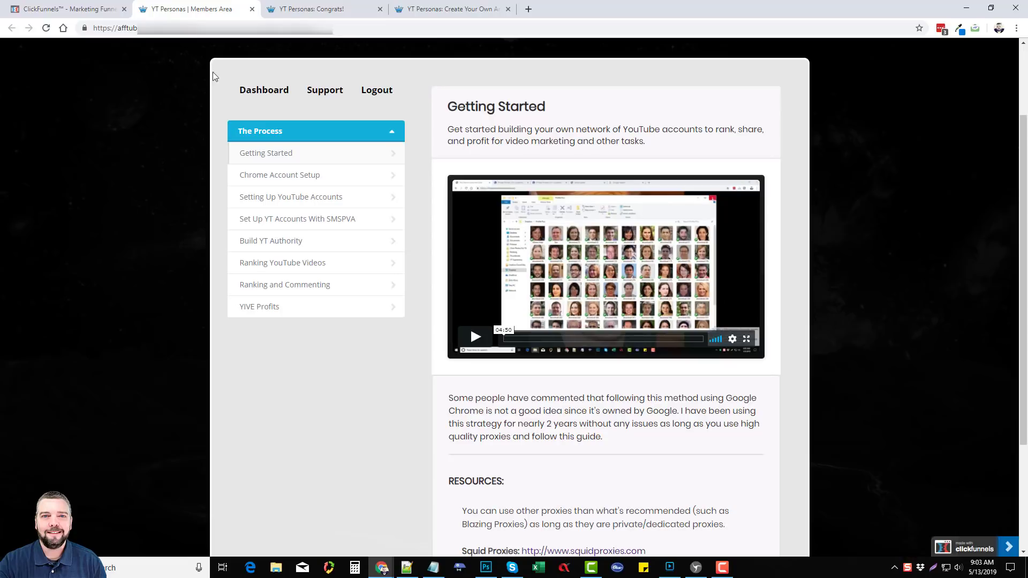
click(69, 9)
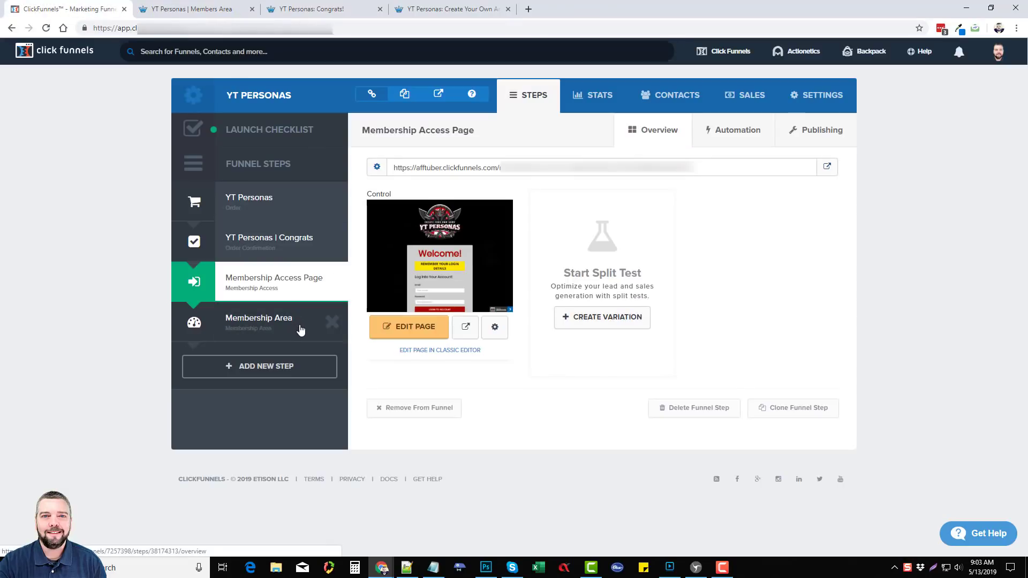
Review the Membership Area's eight lessons and login URLs against the live members lesson page.
click(299, 326)
scroll(552, 330, down, 3)
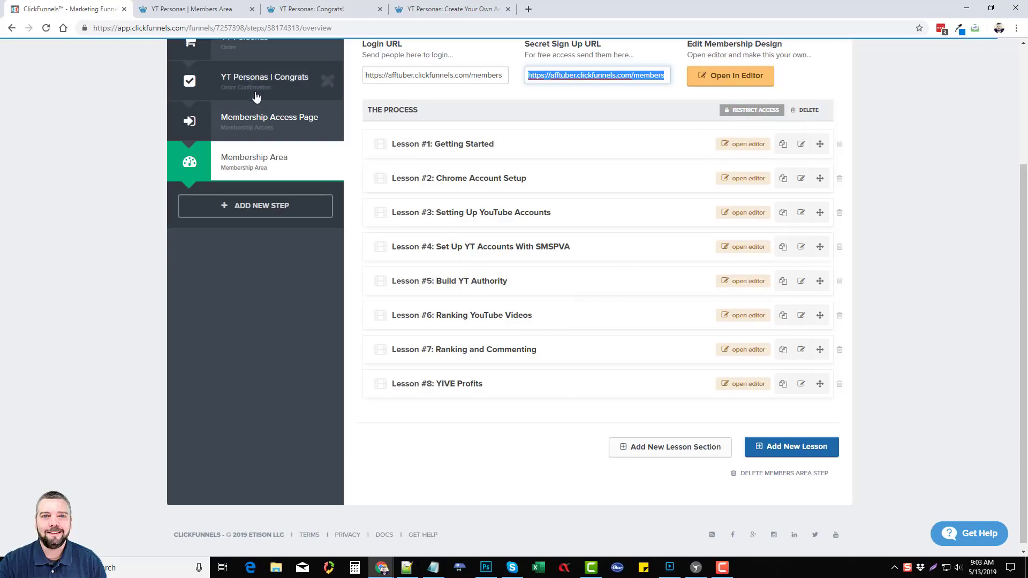
click(184, 9)
click(382, 140)
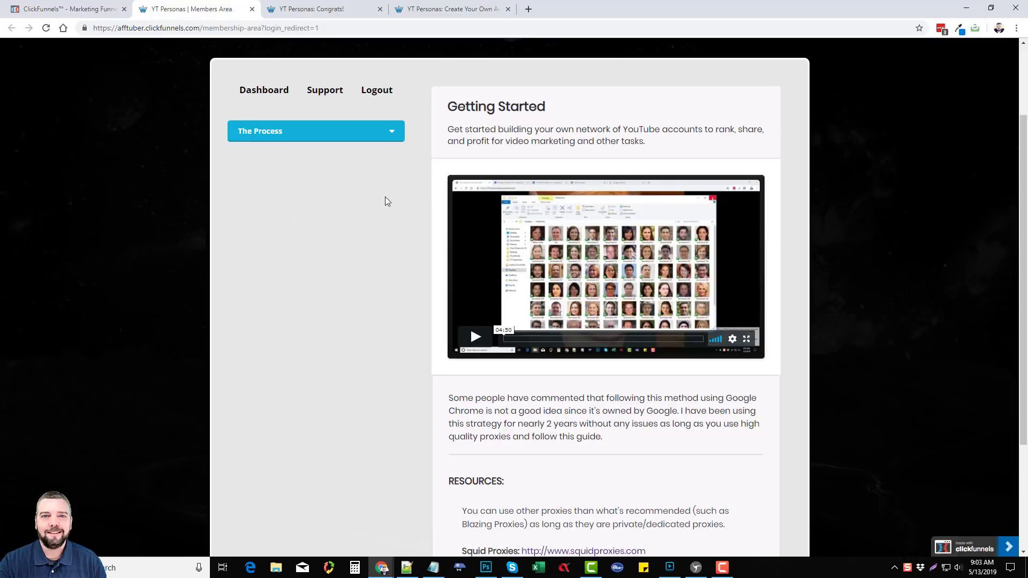
click(102, 9)
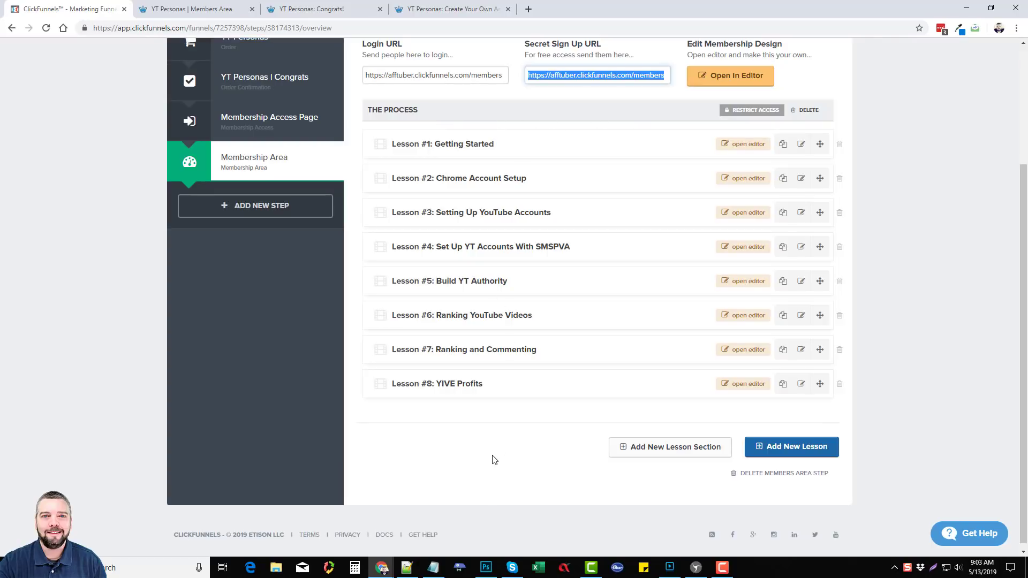
scroll(379, 434, up, 2)
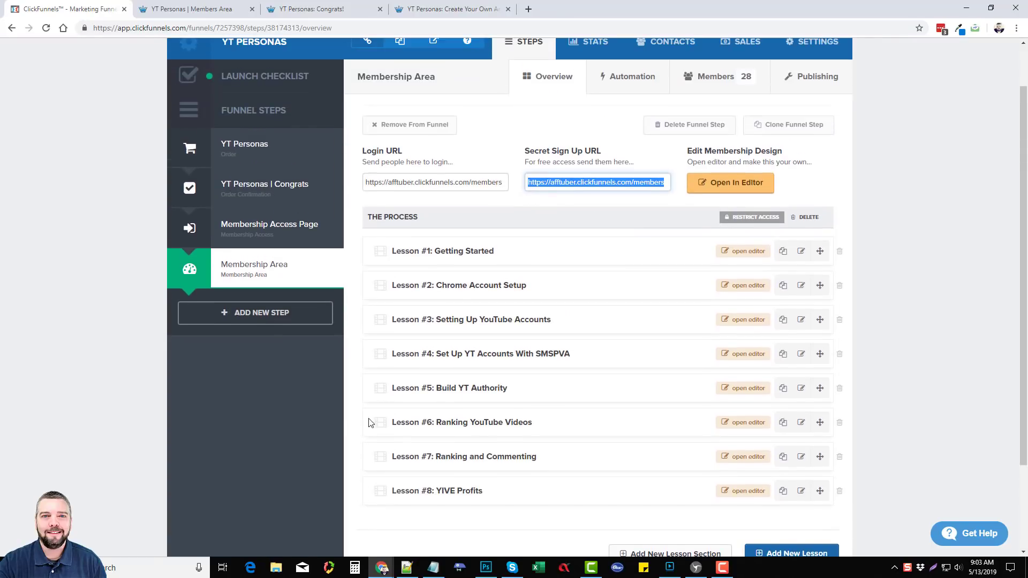
click(353, 422)
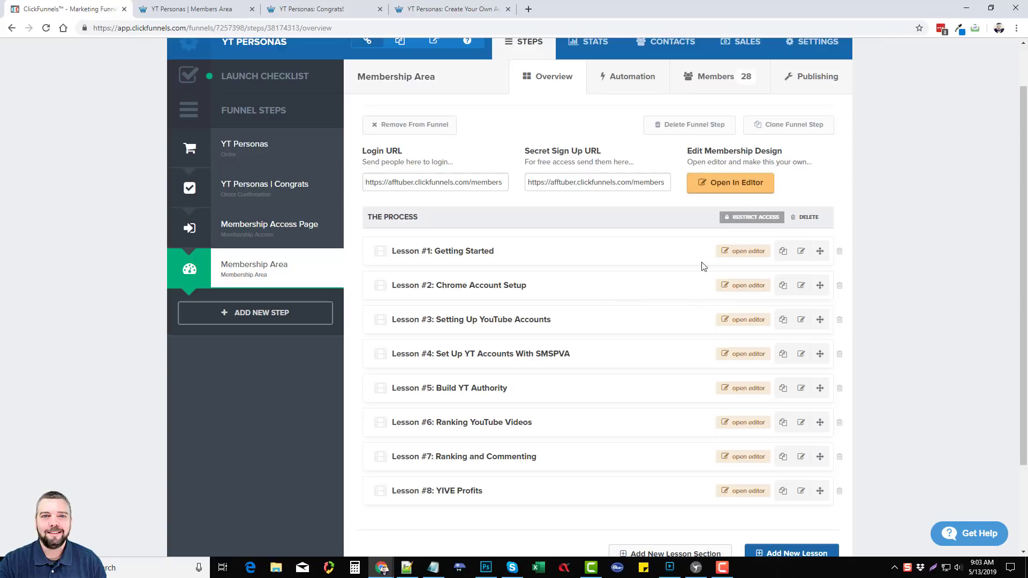
scroll(293, 419, up, 1)
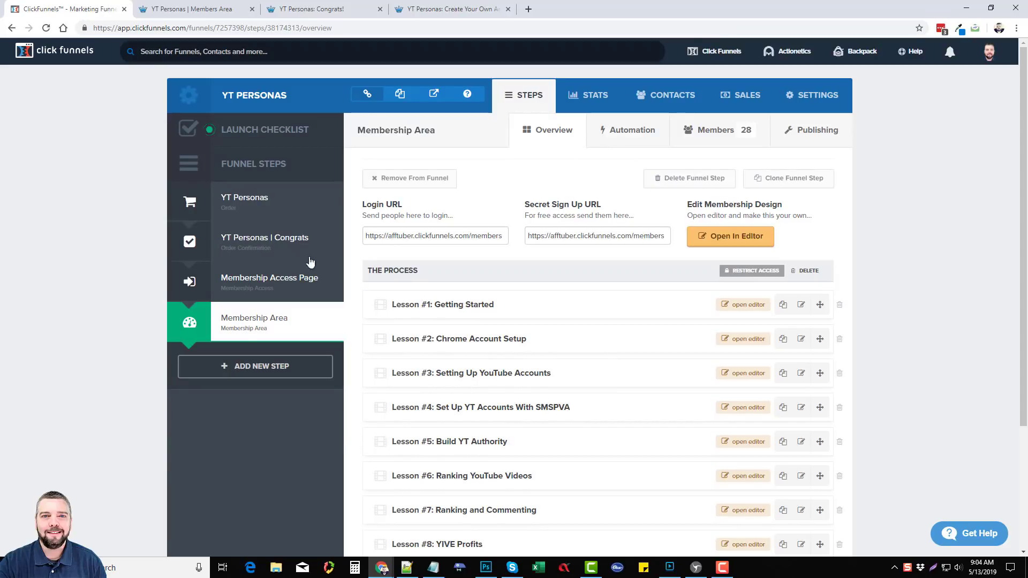
Open the YT Personas order page in the editor and browse the logo's image themes.
click(268, 211)
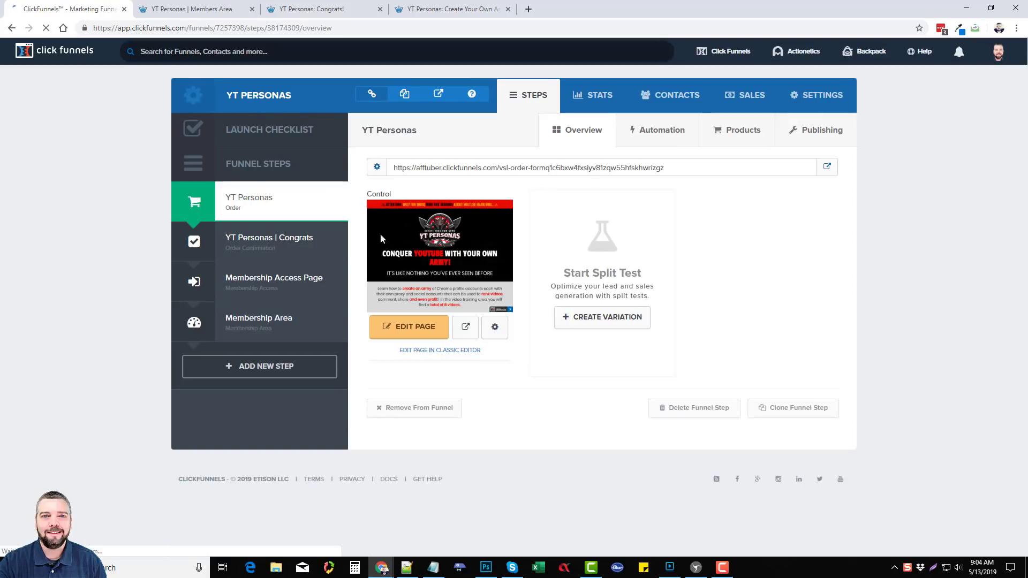
click(415, 333)
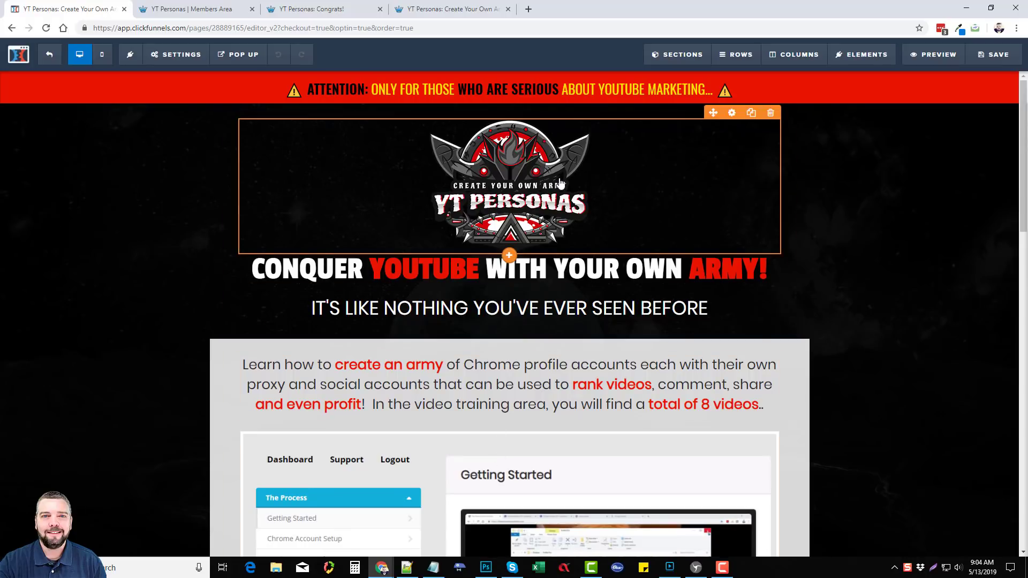
click(505, 176)
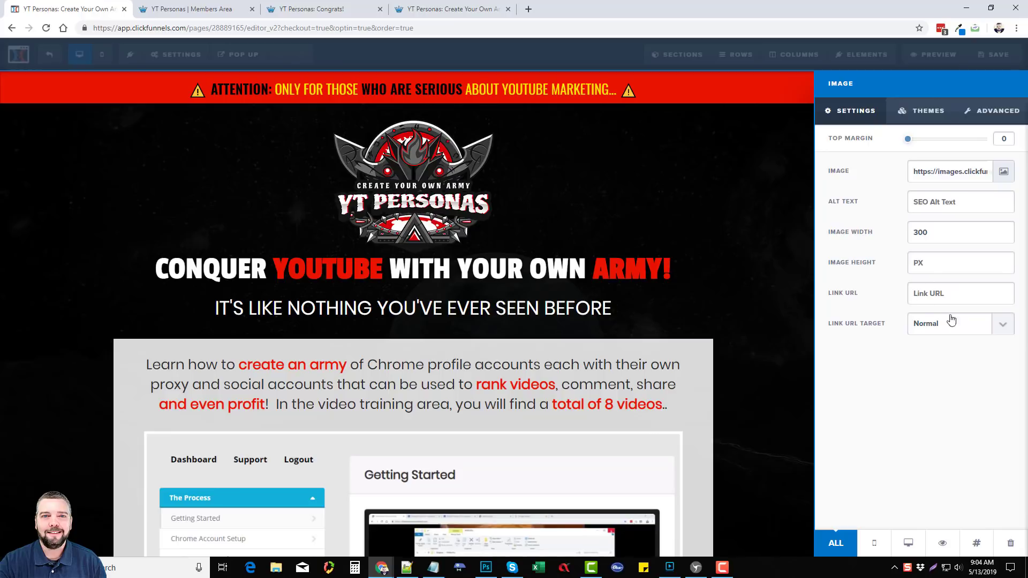
click(928, 113)
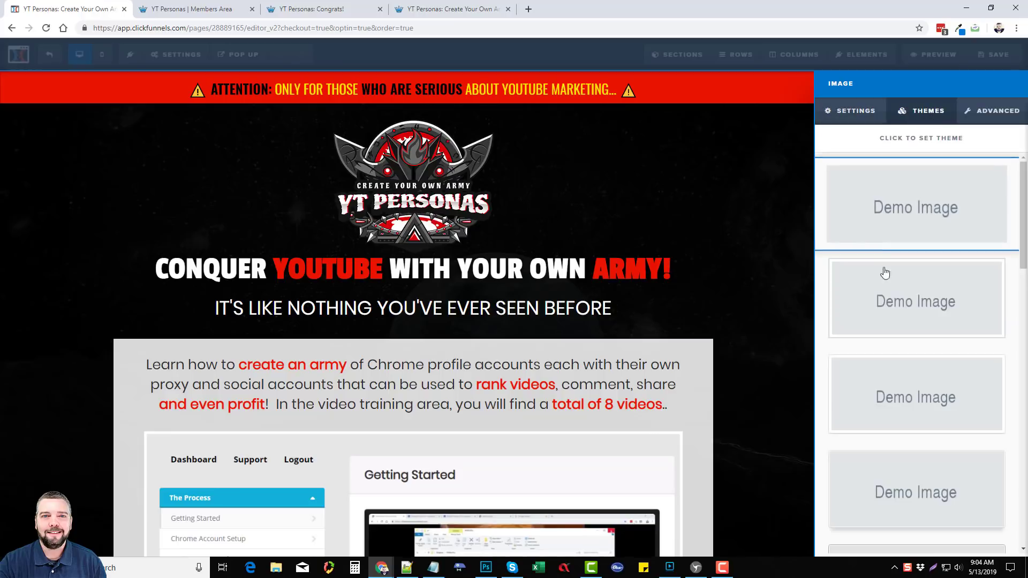
scroll(883, 267, down, 5)
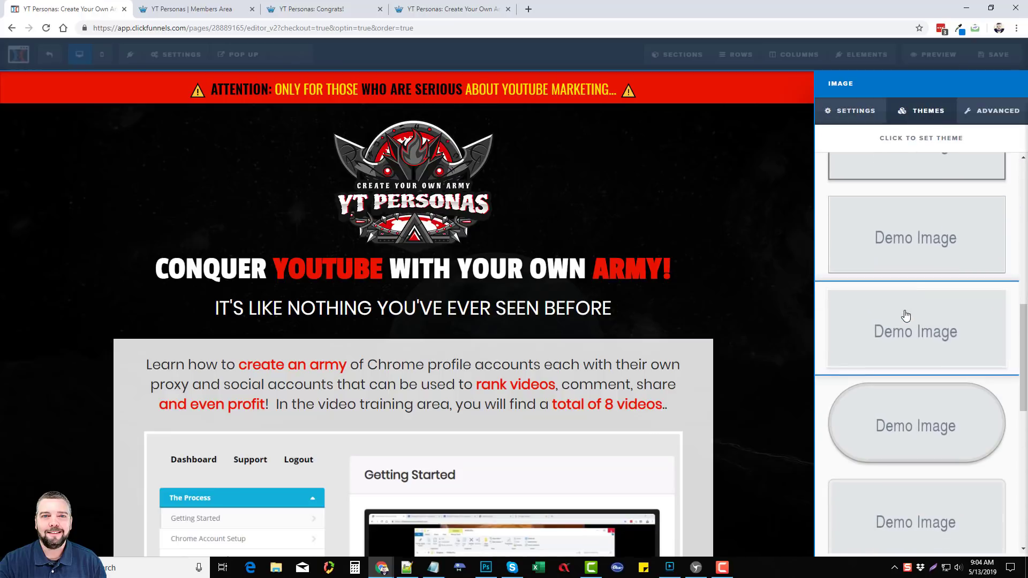
scroll(905, 318, up, 5)
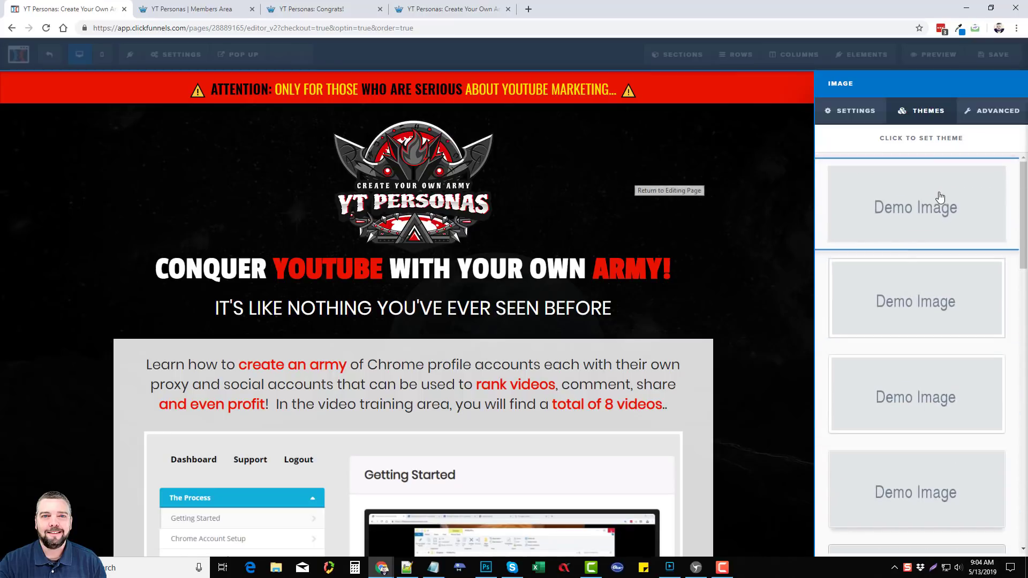
Try the second theme on the logo, restore the original, and cancel deleting the headline row.
click(893, 294)
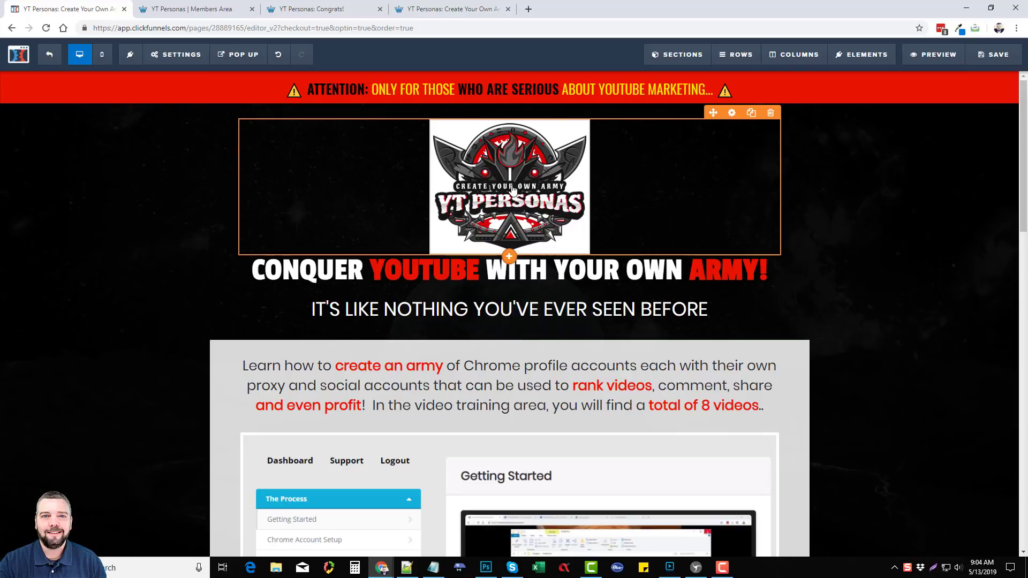
click(596, 161)
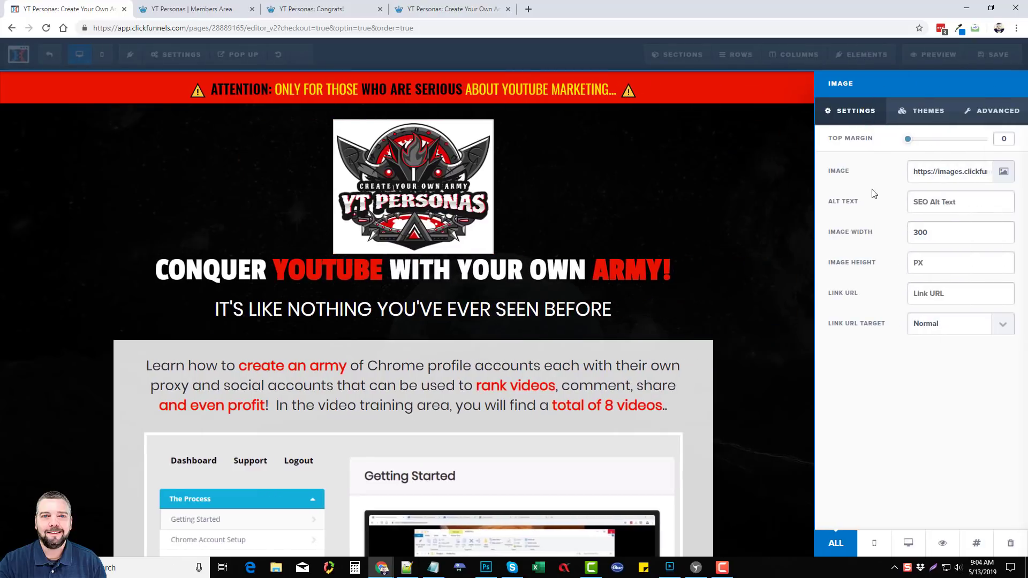
click(925, 113)
click(900, 201)
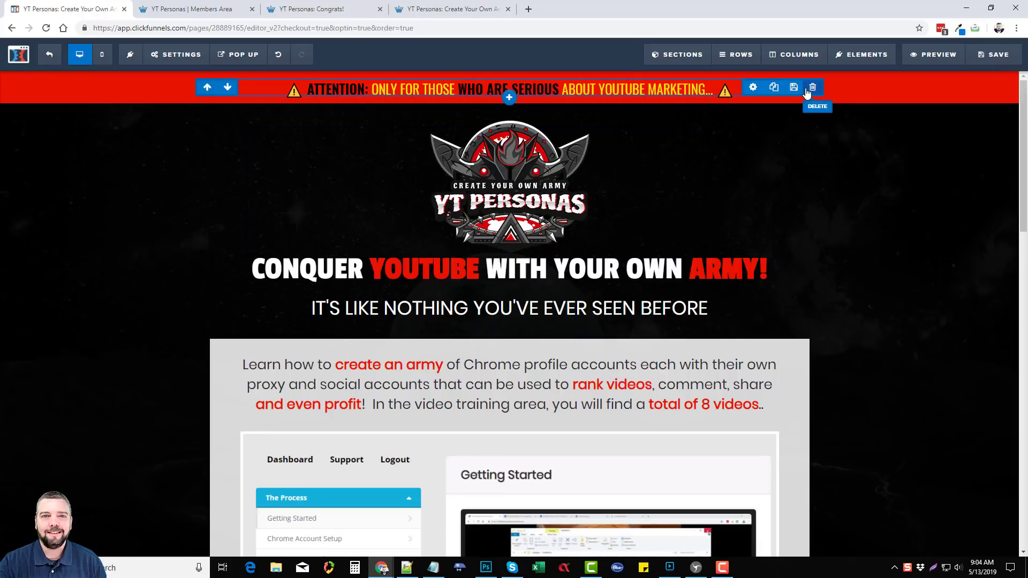
click(813, 87)
click(604, 89)
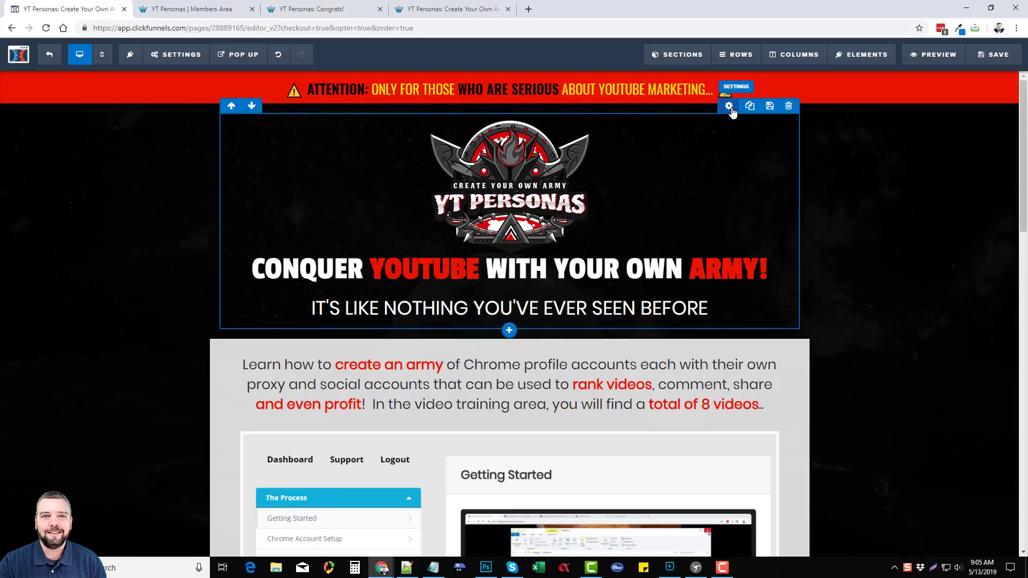
click(729, 107)
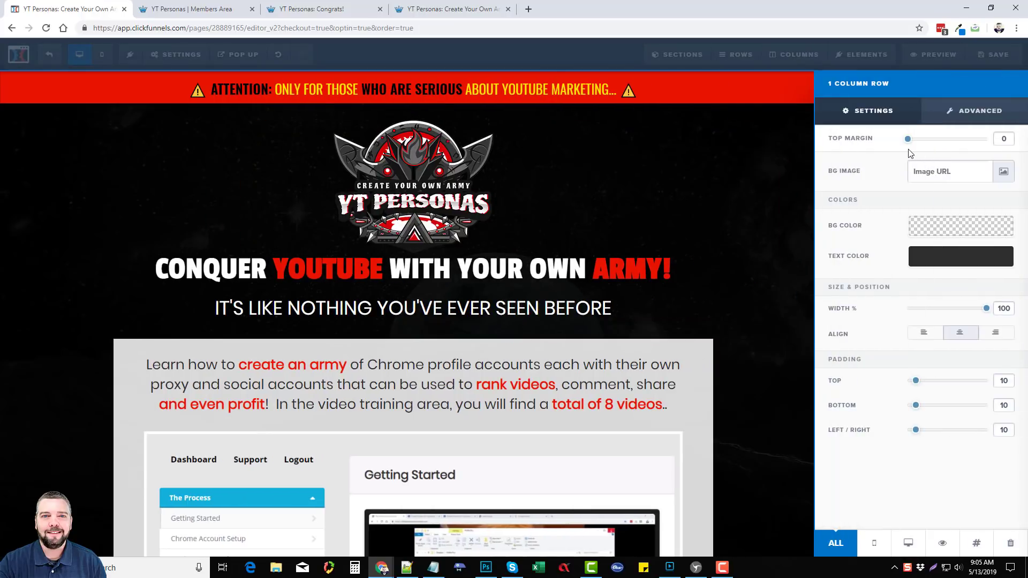
mouse_move(908, 142)
mouse_down()
mouse_move(982, 142)
mouse_move(904, 142)
mouse_up()
mouse_move(986, 309)
mouse_down()
mouse_move(902, 314)
mouse_move(988, 310)
mouse_up()
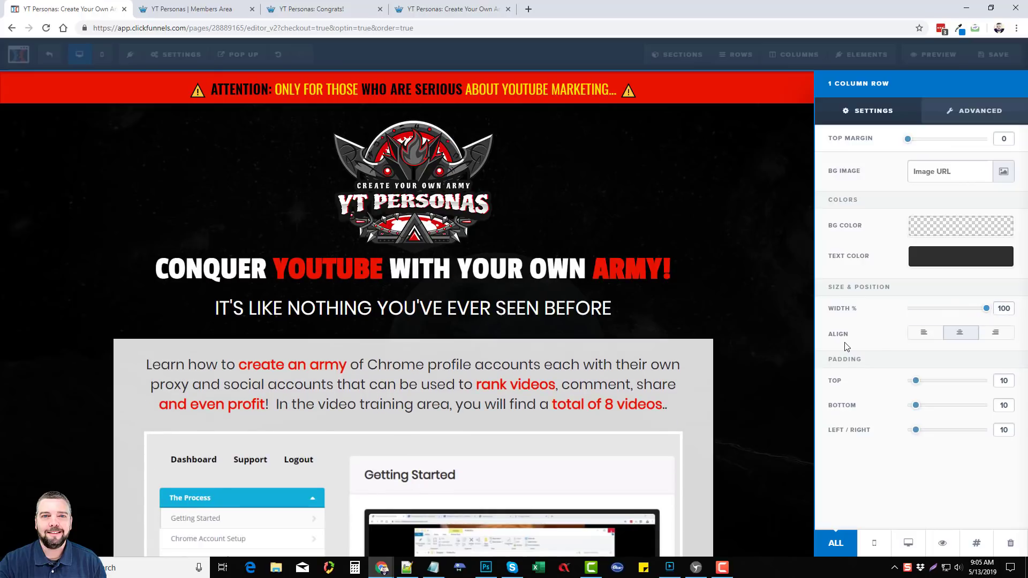
click(966, 111)
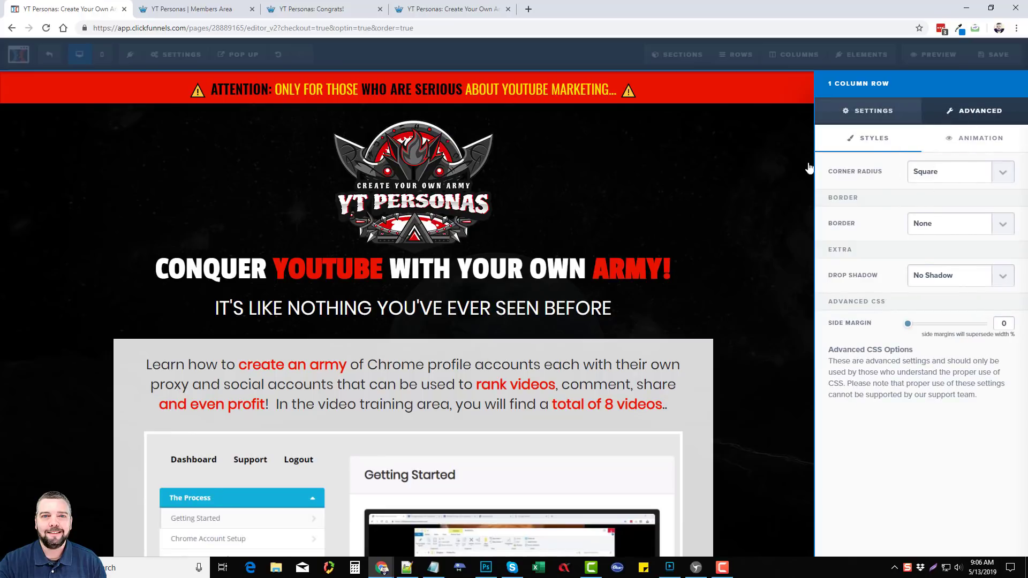
click(783, 193)
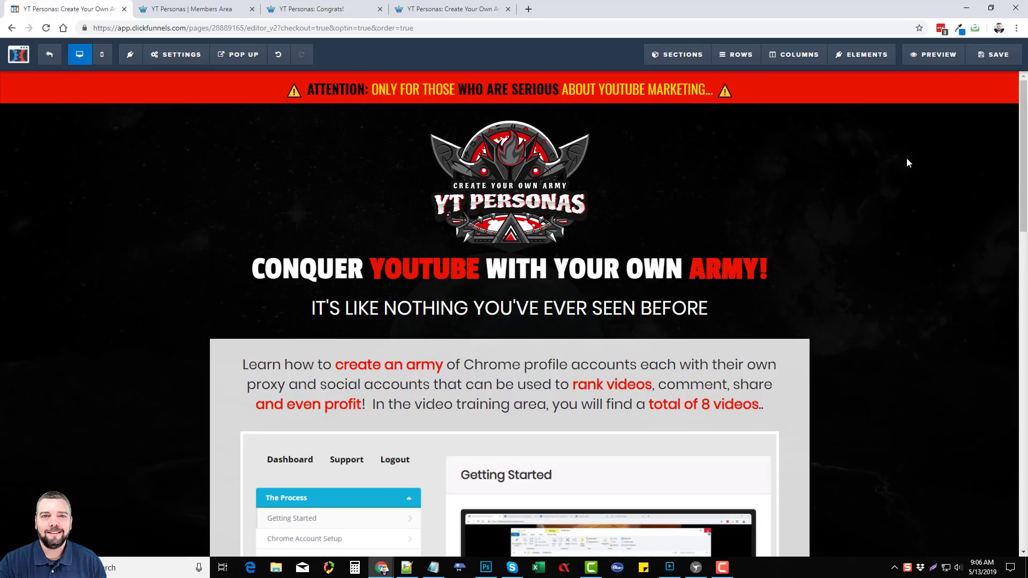
Scroll the editor to the 'Time Left To Buy' countdown, card fields and Buy Now button.
scroll(884, 280, down, 20)
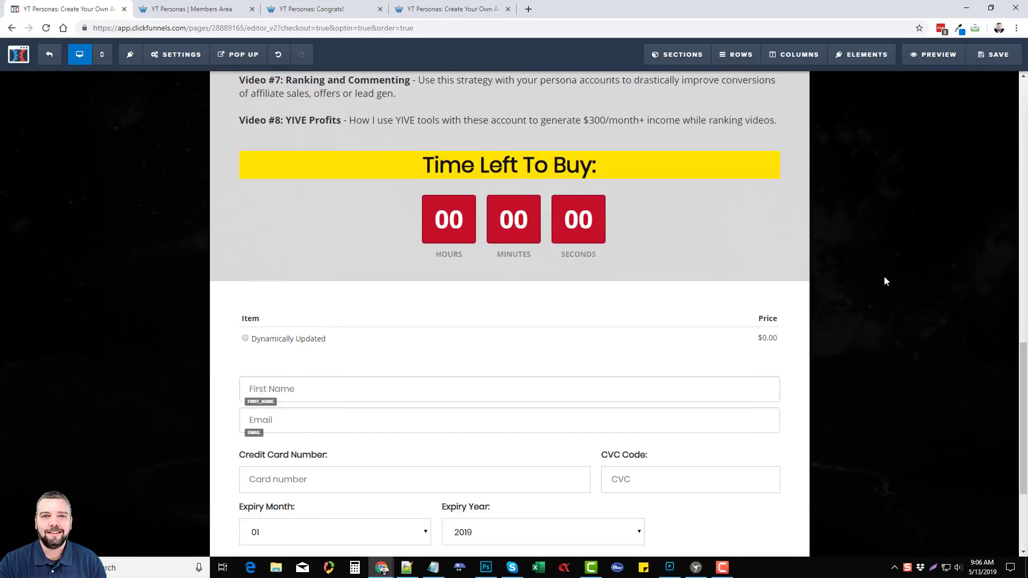
scroll(884, 281, up, 5)
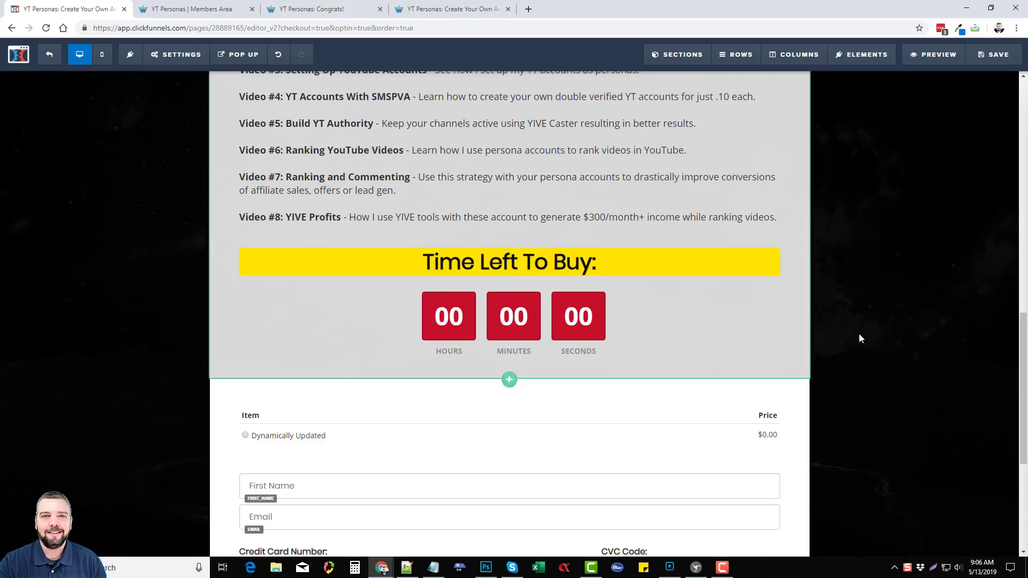
scroll(865, 341, down, 5)
scroll(865, 336, up, 1)
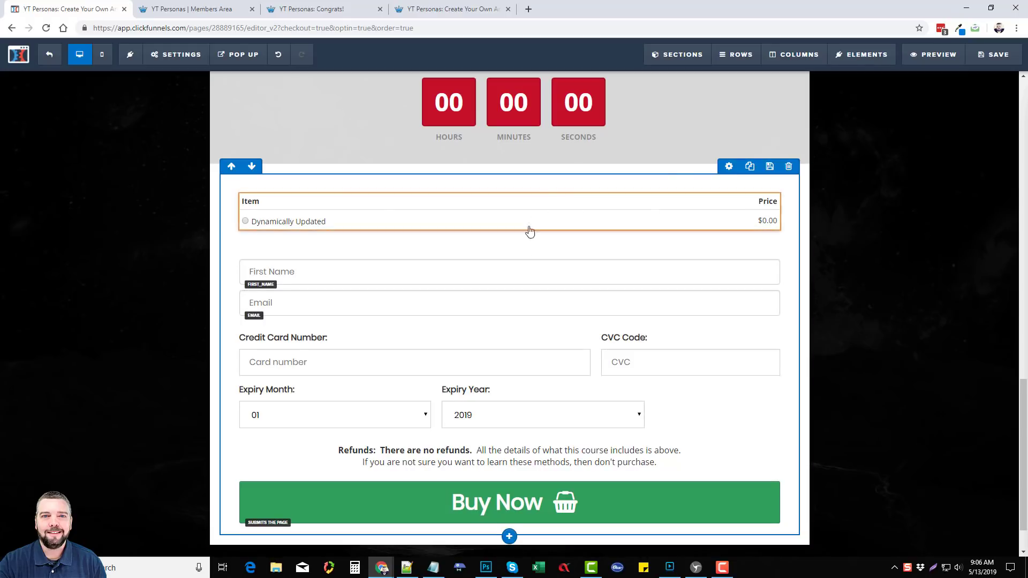
scroll(698, 337, up, 1)
scroll(682, 372, down, 2)
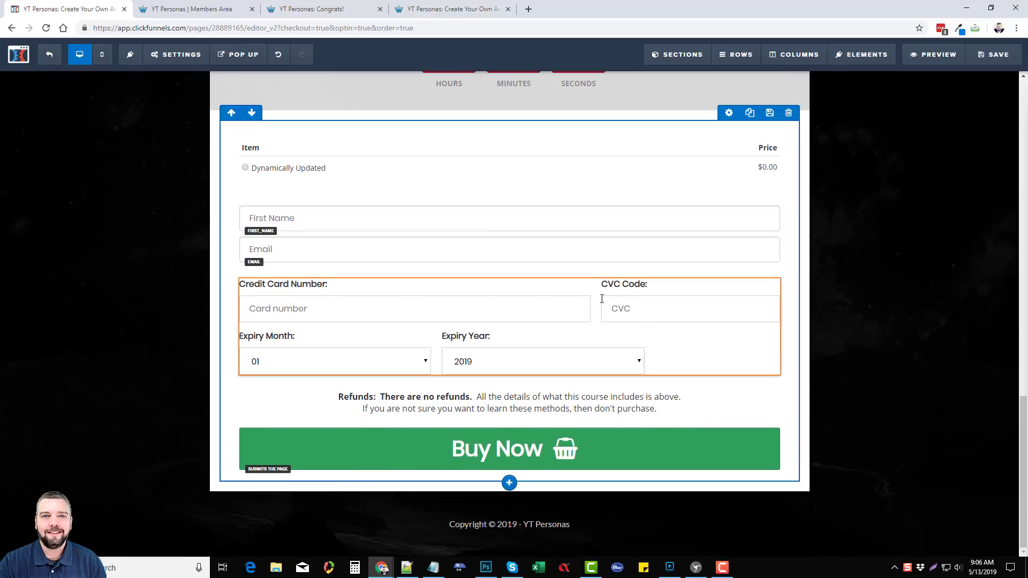
click(509, 483)
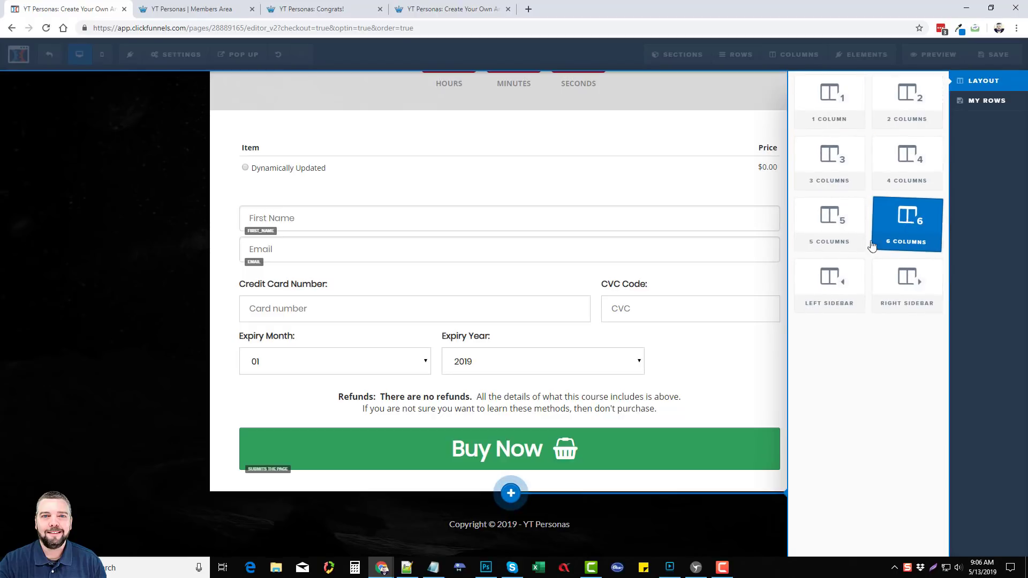
click(986, 102)
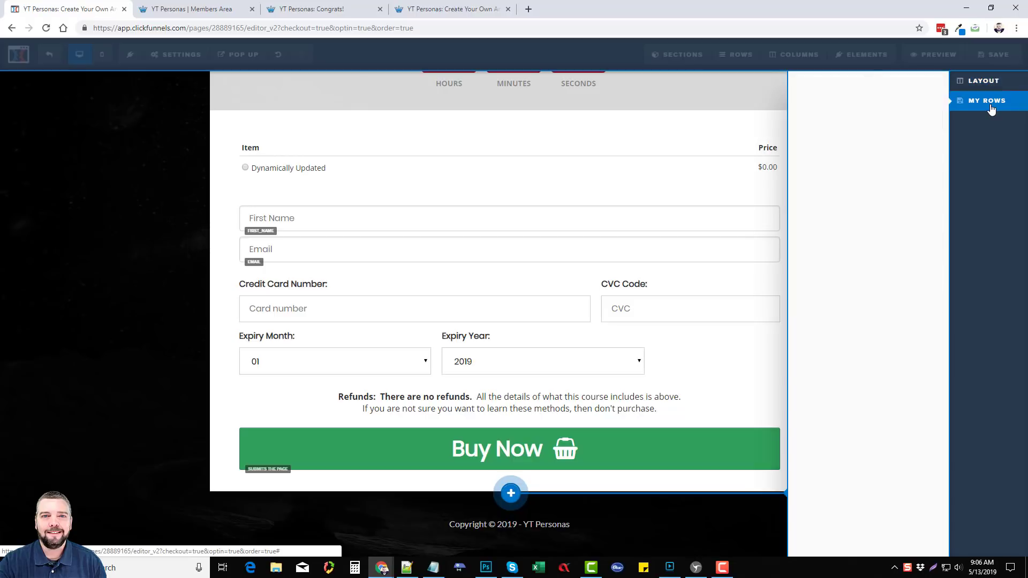
click(756, 103)
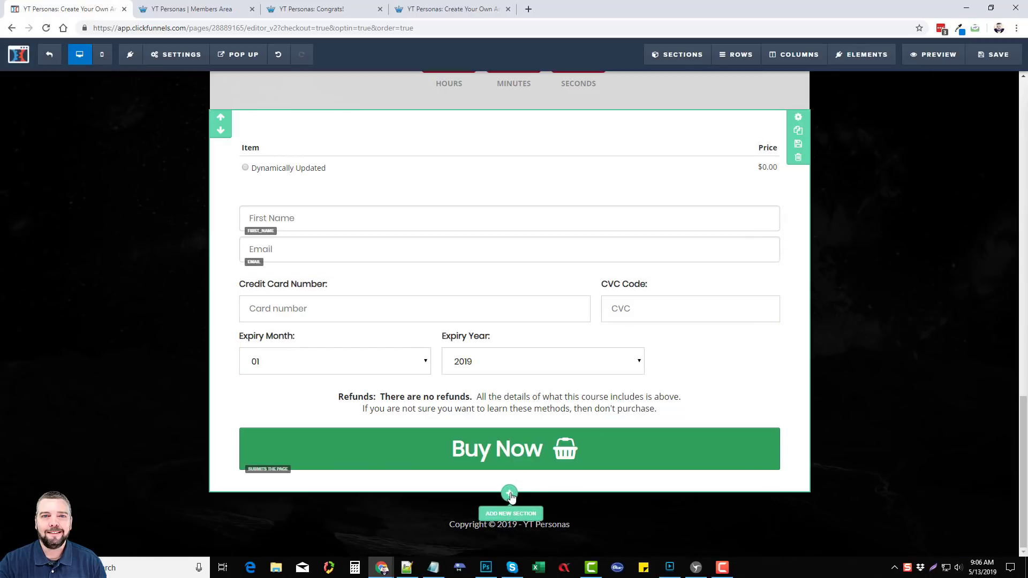
click(510, 486)
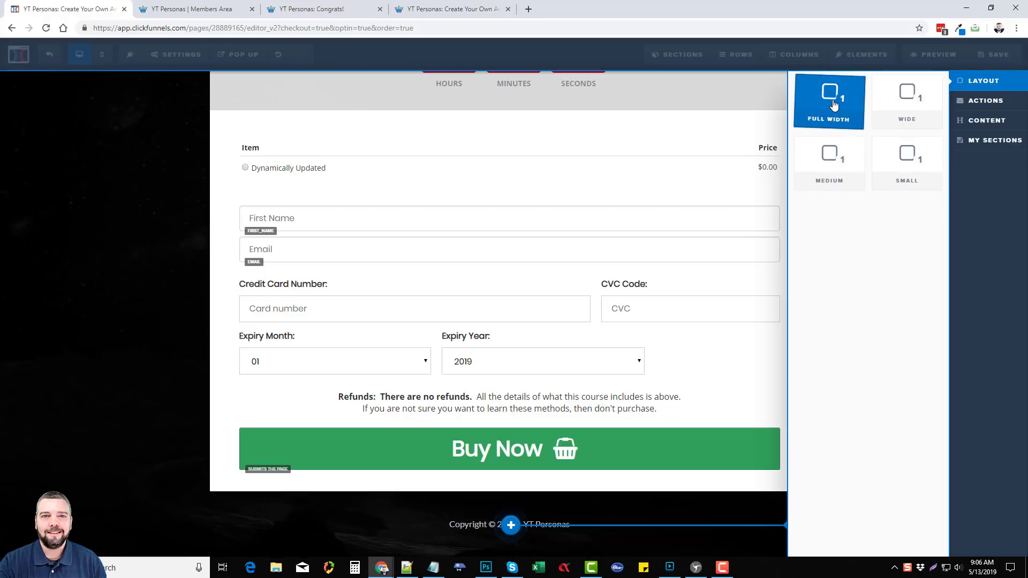
click(985, 100)
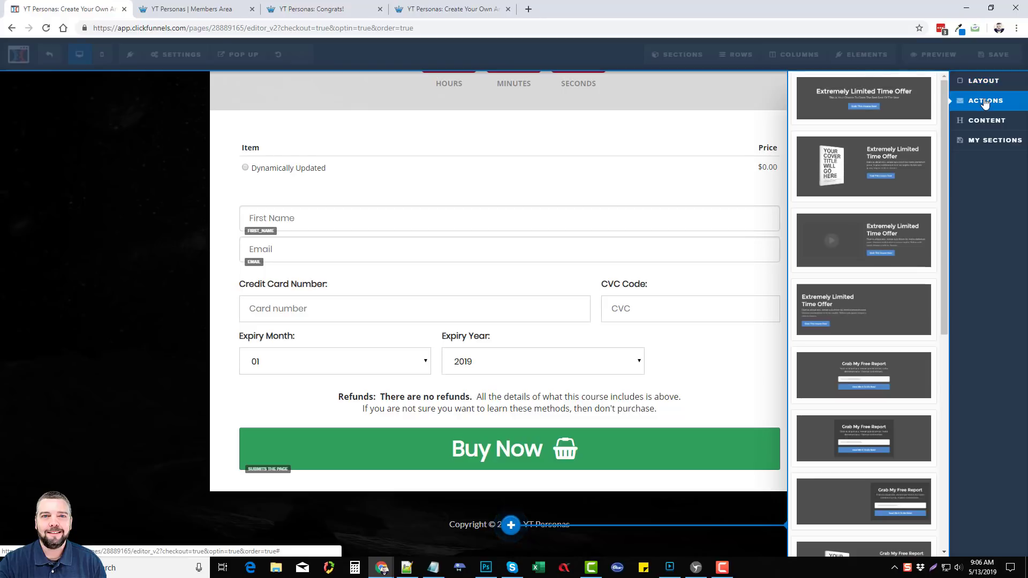
scroll(865, 230, down, 1)
scroll(865, 230, up, 1)
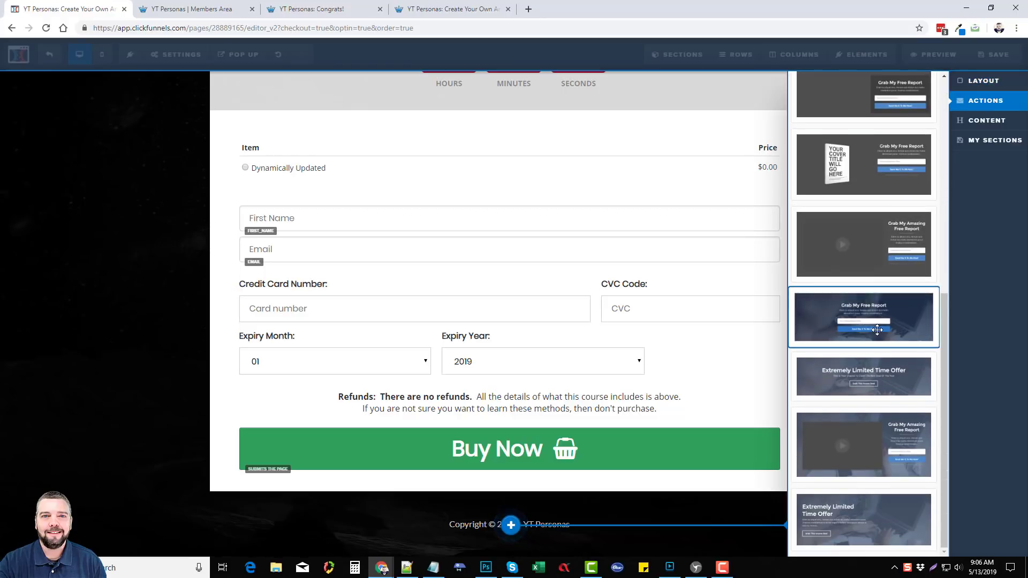
scroll(872, 246, up, 2)
click(987, 120)
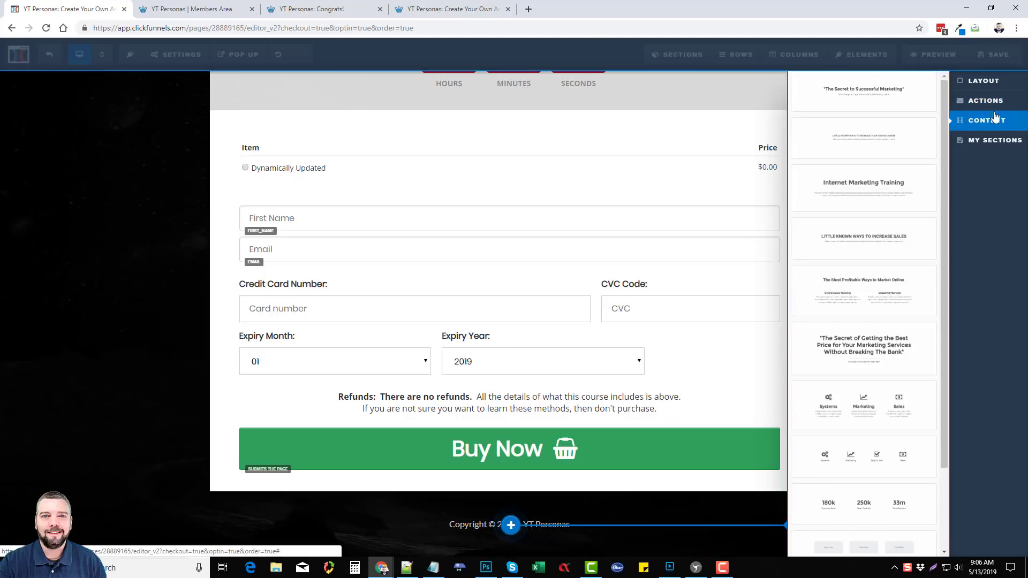
scroll(867, 241, down, 2)
scroll(870, 252, up, 2)
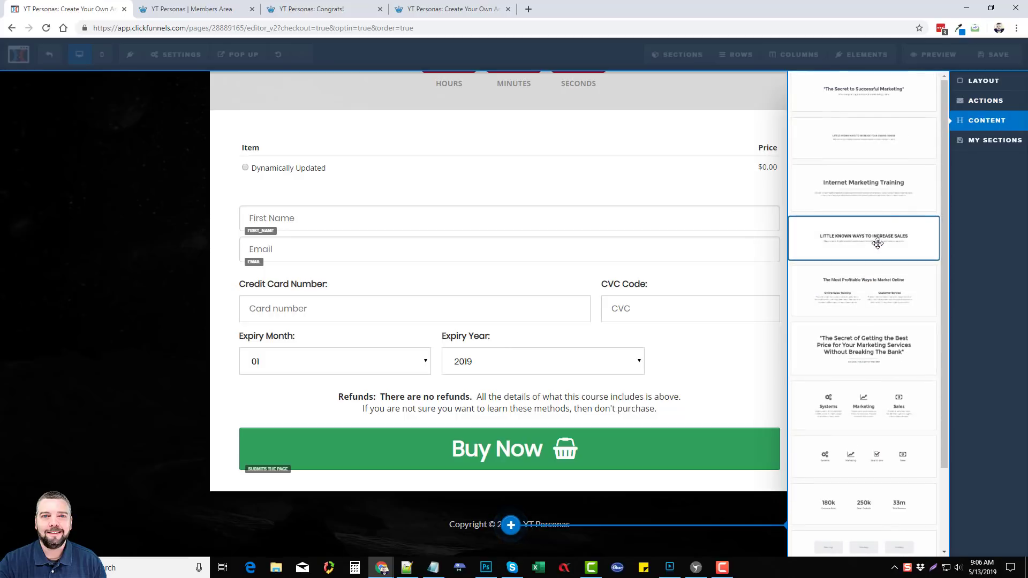
click(979, 145)
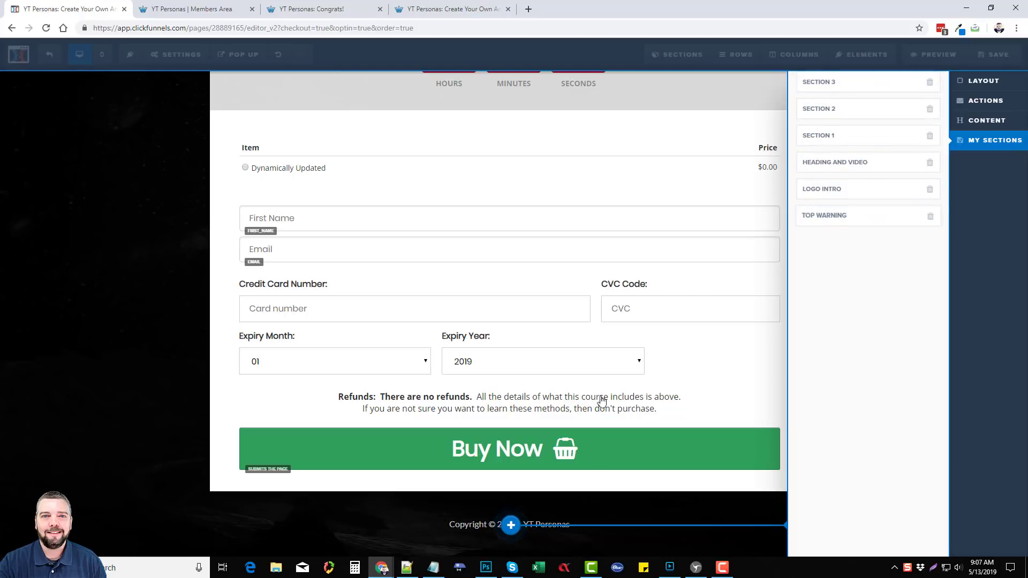
Close the section templates without adding one and return to the top of the page.
click(172, 360)
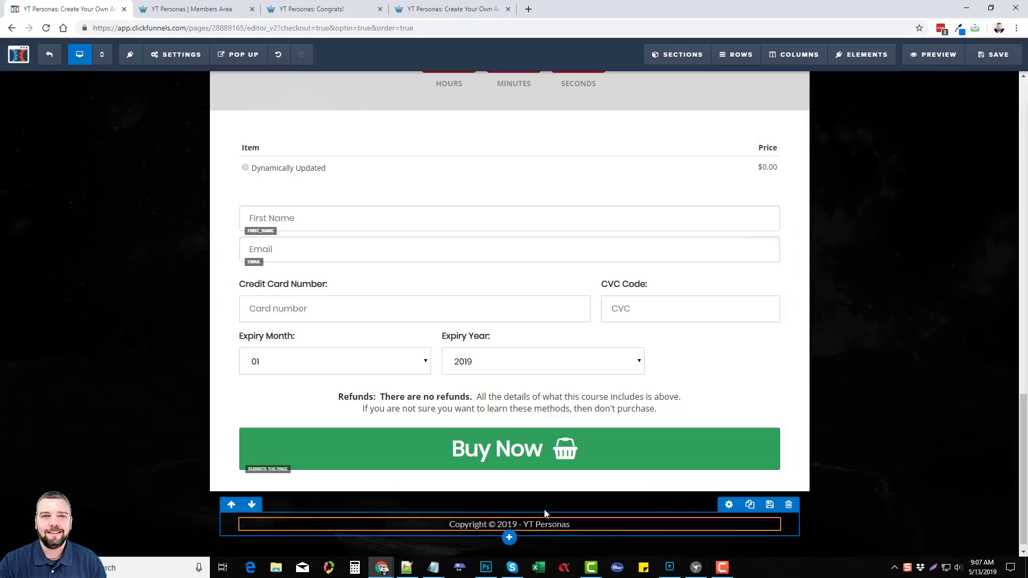
scroll(908, 393, up, 5)
scroll(908, 399, up, 13)
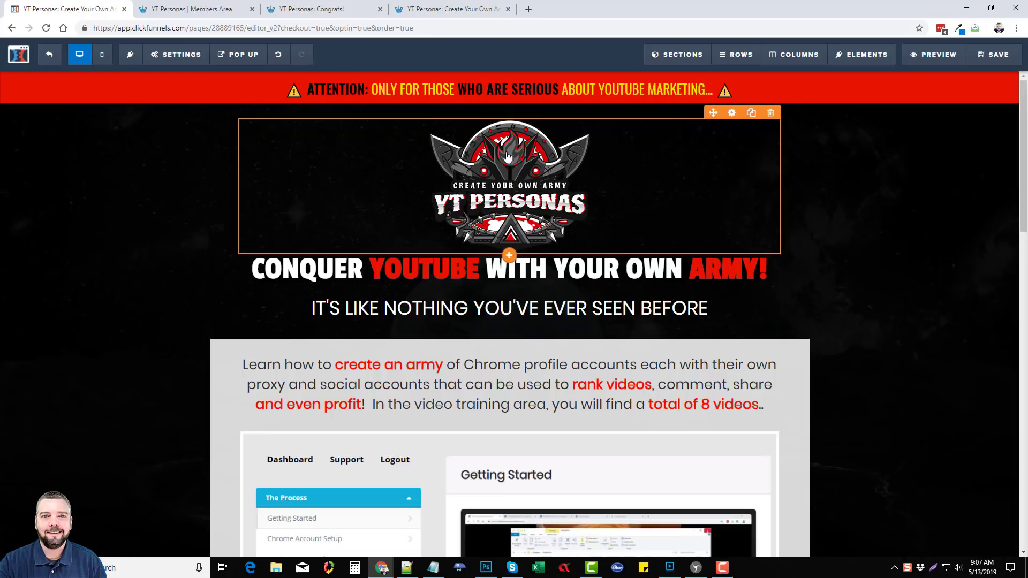
Open the page elements library and scroll through all available elements.
click(509, 256)
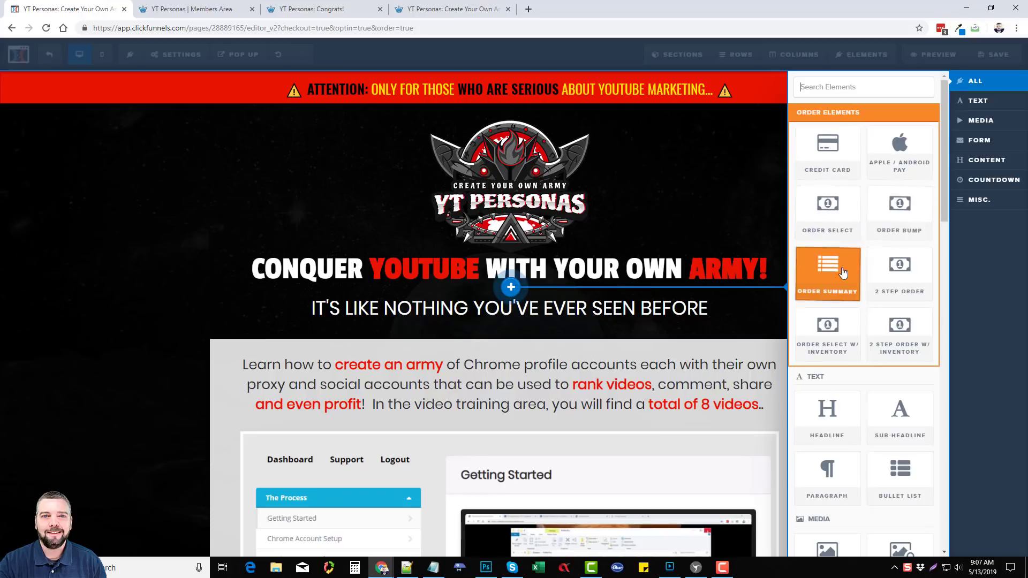
scroll(829, 247, down, 3)
scroll(829, 245, down, 3)
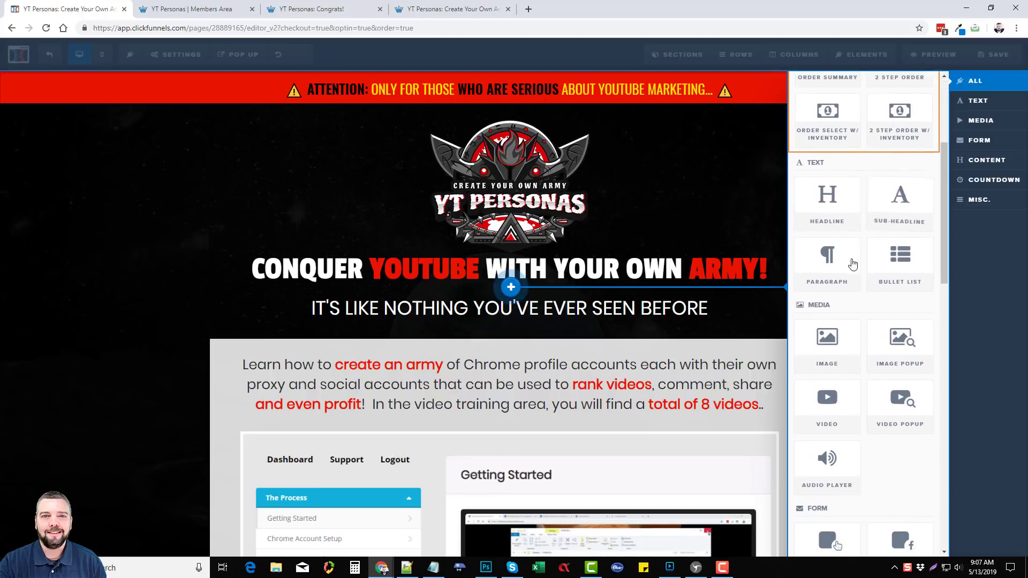
scroll(889, 268, down, 3)
scroll(890, 221, down, 2)
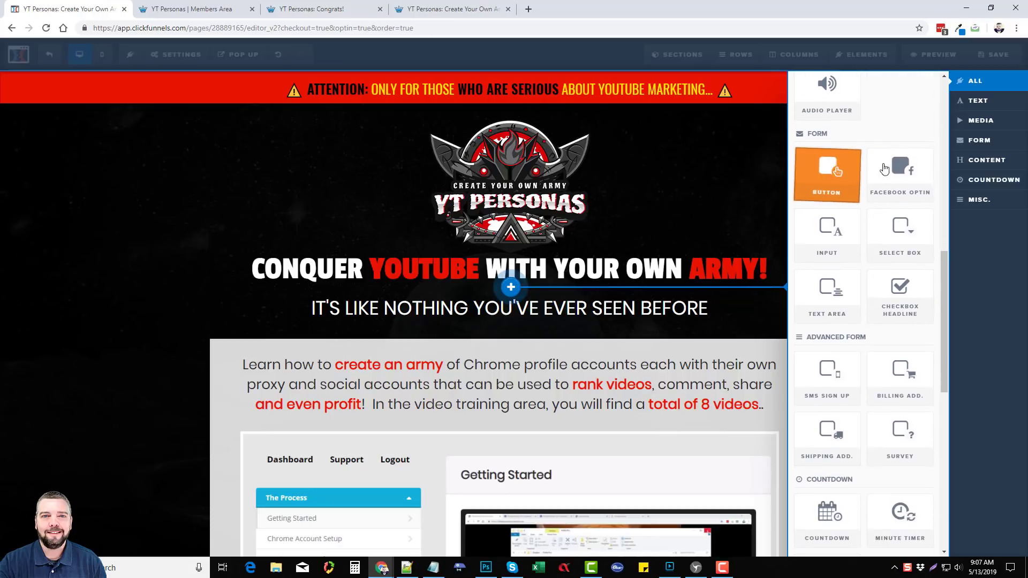
scroll(851, 284, down, 7)
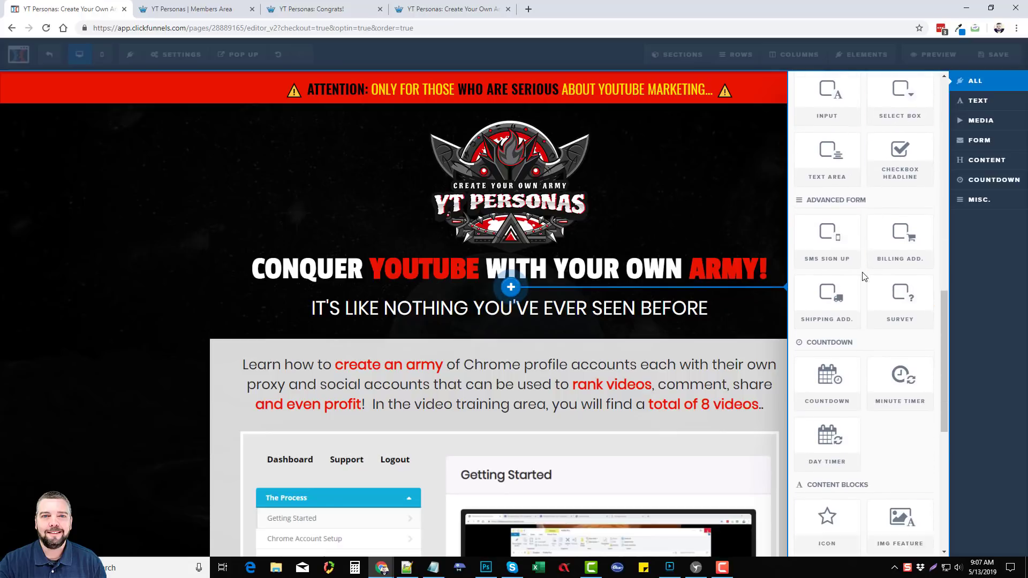
scroll(863, 295, down, 2)
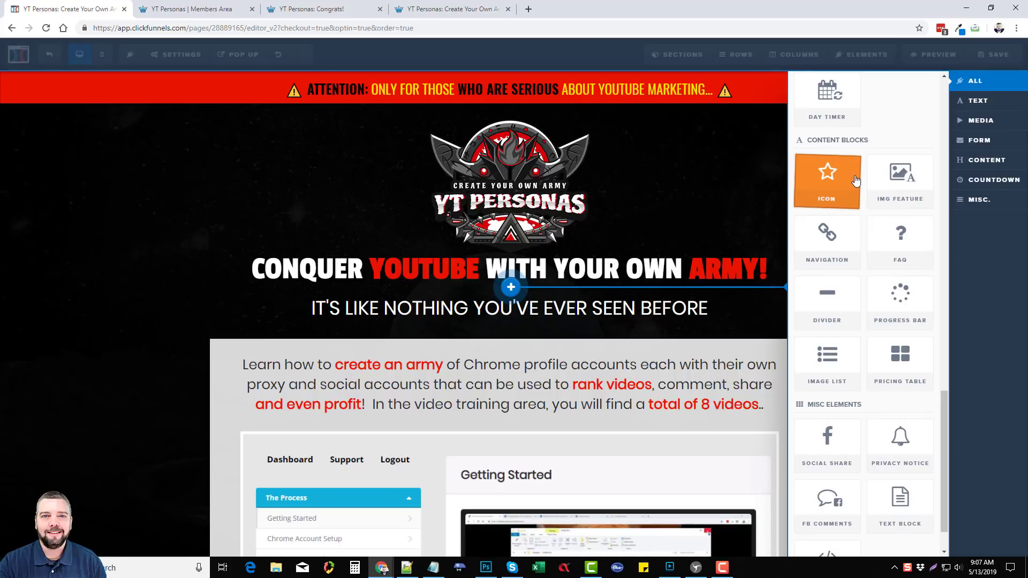
scroll(863, 245, down, 1)
scroll(862, 257, up, 15)
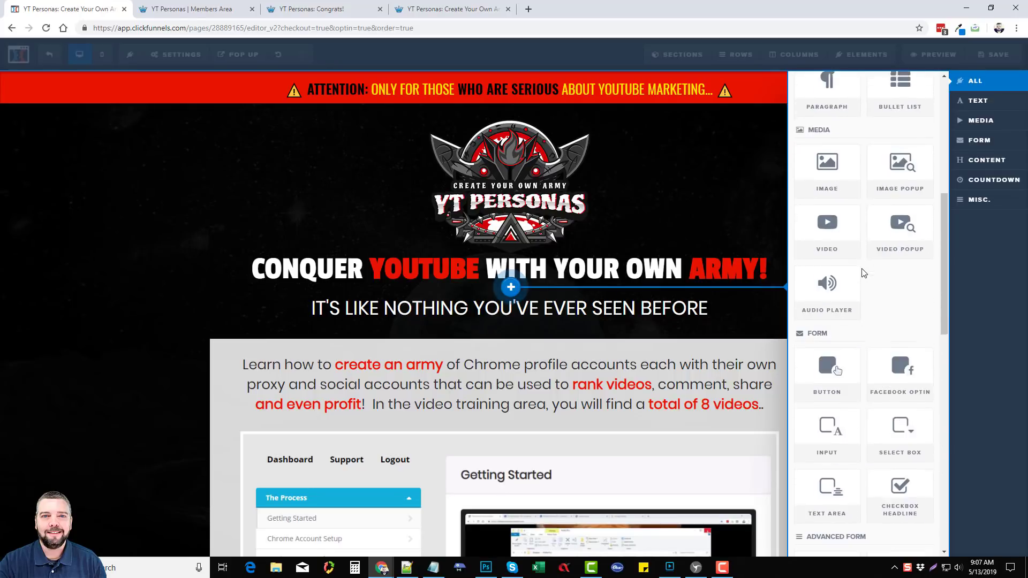
Filter elements by Text, Media, Form, Content, Countdown and Misc, then close the library.
click(969, 100)
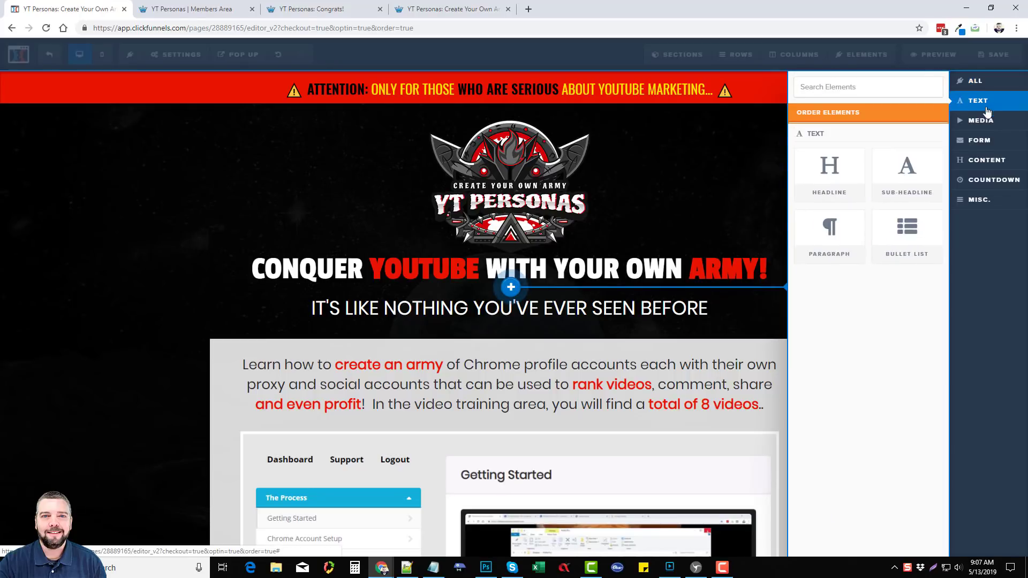
click(979, 120)
click(981, 139)
click(982, 160)
click(982, 181)
click(982, 202)
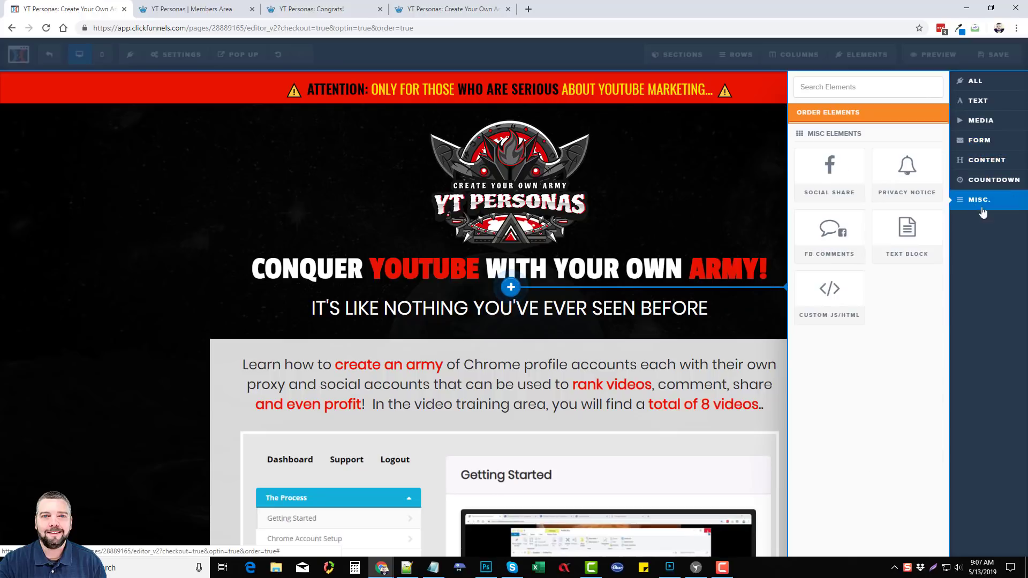
click(194, 311)
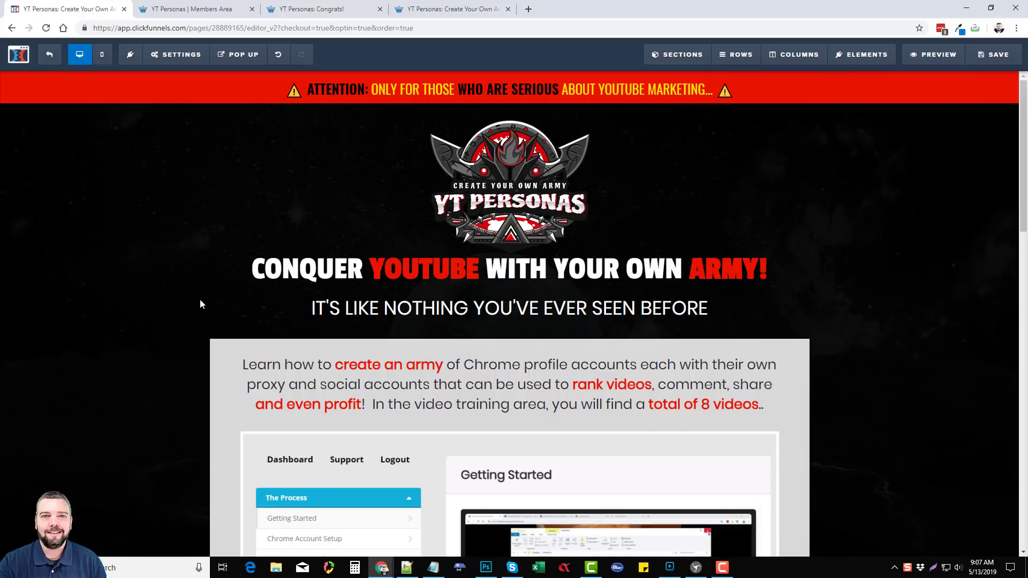
Open General Settings for the YT Personas order page from the Settings menu.
mouse_move(179, 56)
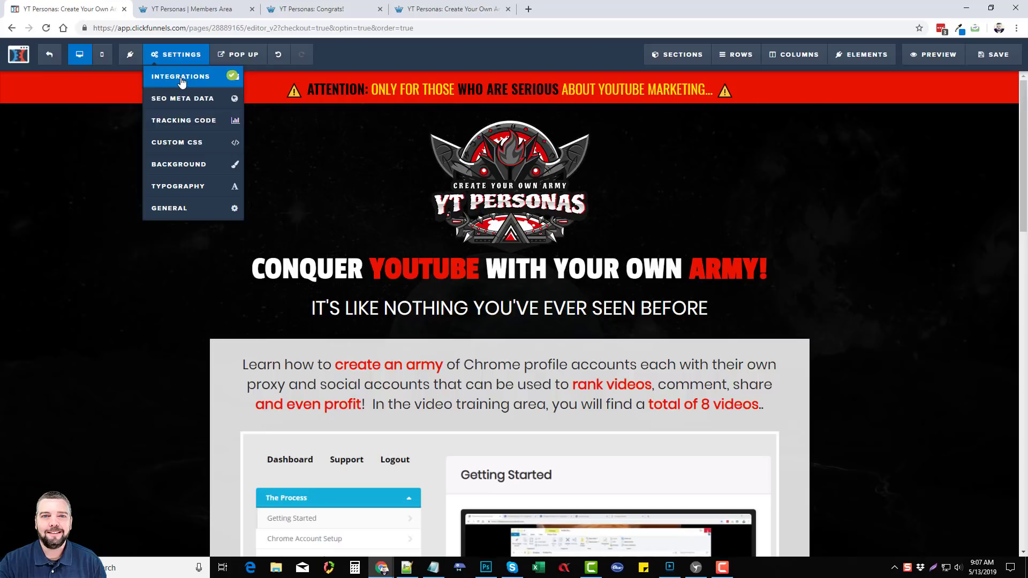
scroll(314, 289, down, 20)
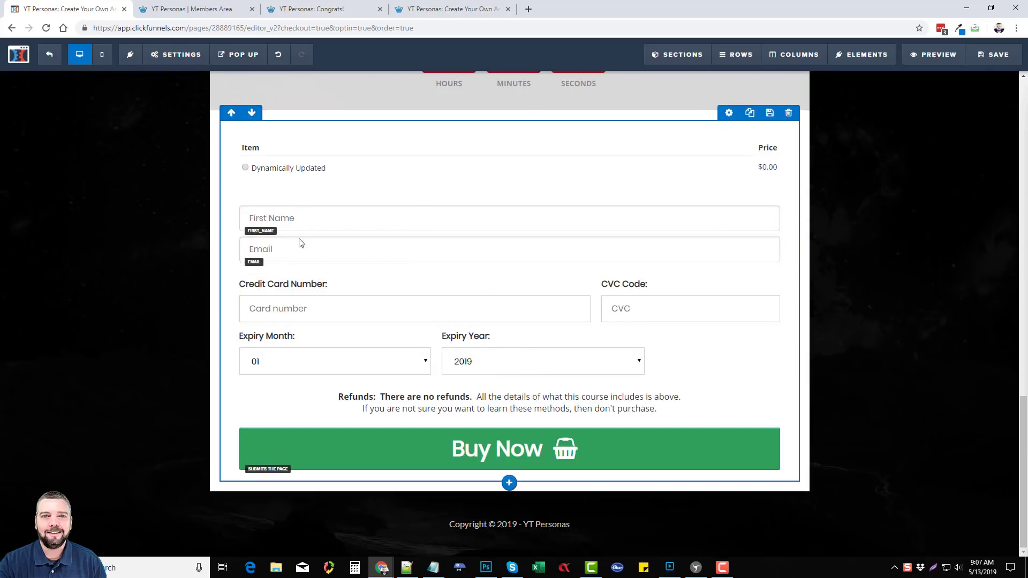
scroll(259, 291, up, 20)
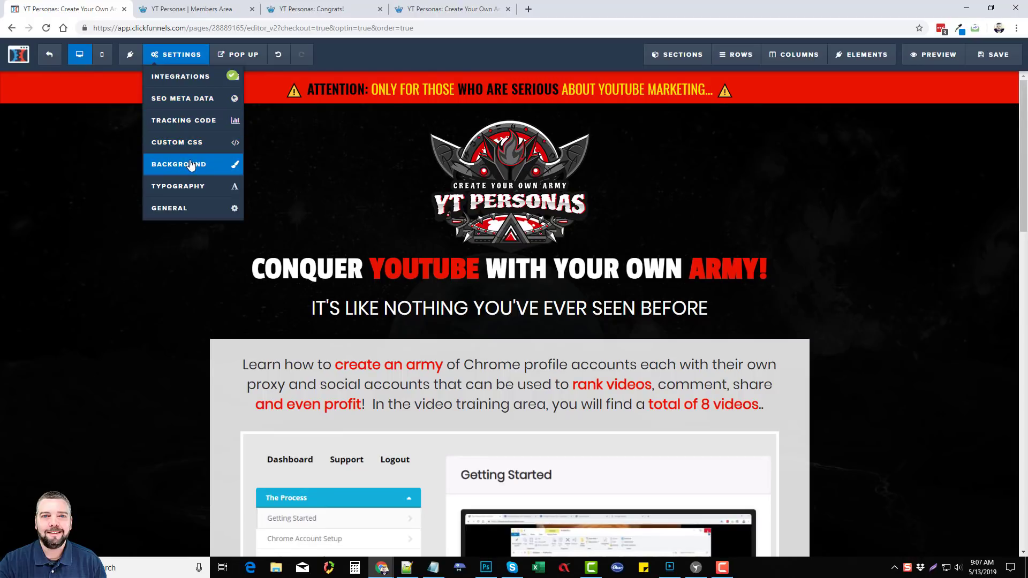
scroll(115, 333, down, 8)
scroll(115, 332, up, 8)
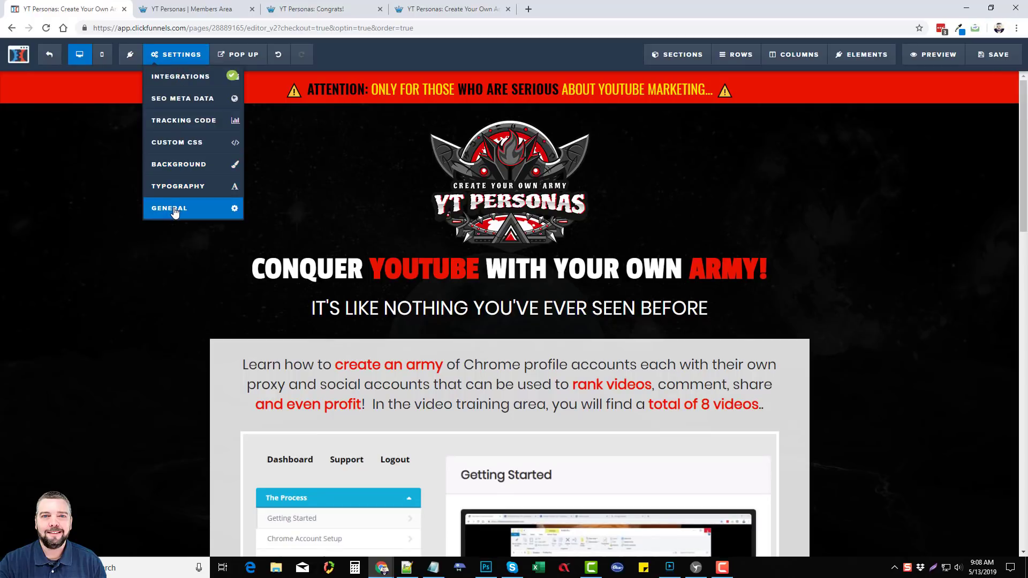
click(171, 210)
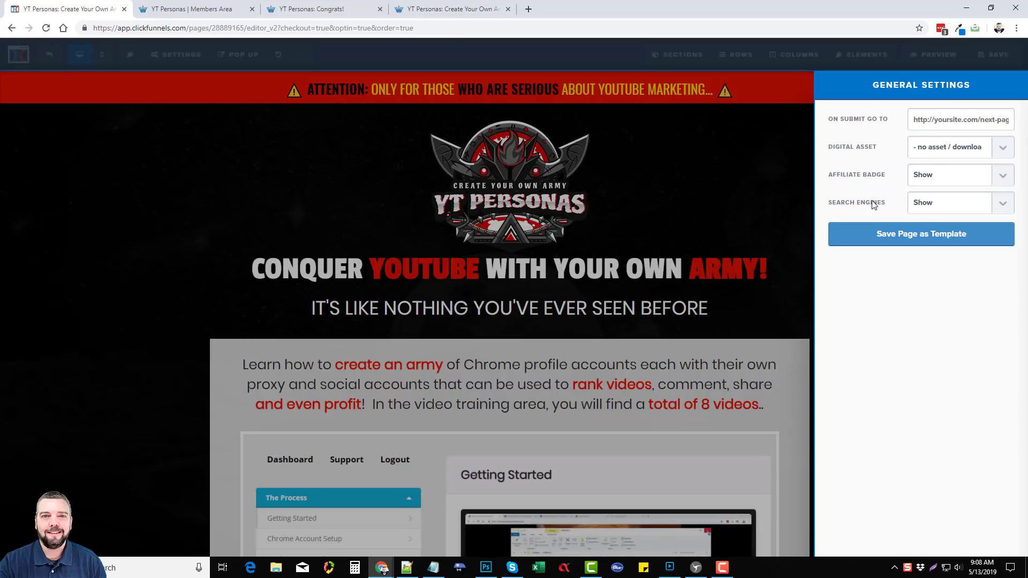
Close General Settings and scroll the YT Personas order page to the order form and back.
click(787, 208)
scroll(854, 320, down, 20)
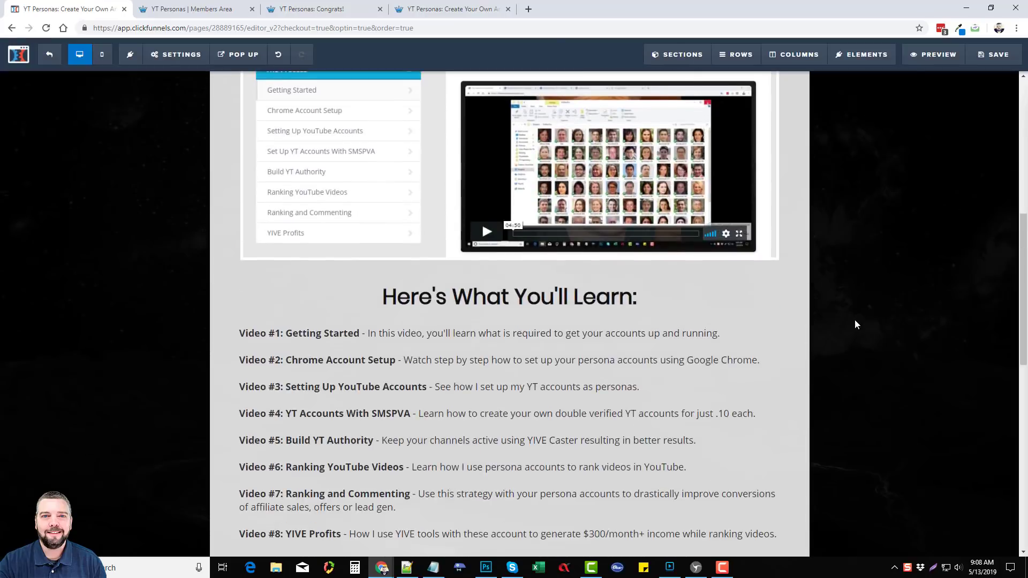
scroll(856, 316, up, 20)
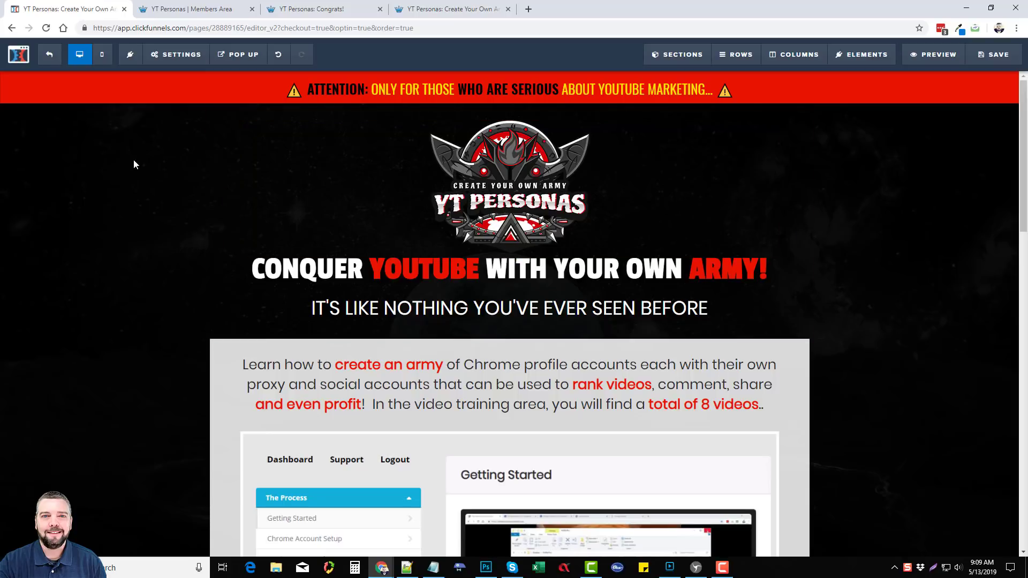
Exit the page editor without saving, confirming Leave in the browser prompt.
click(50, 54)
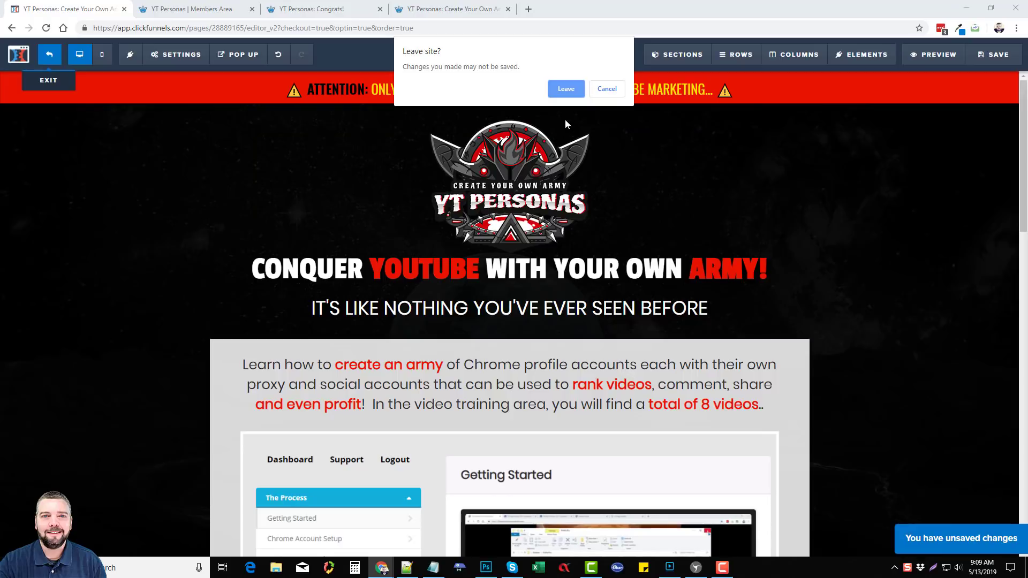
click(566, 88)
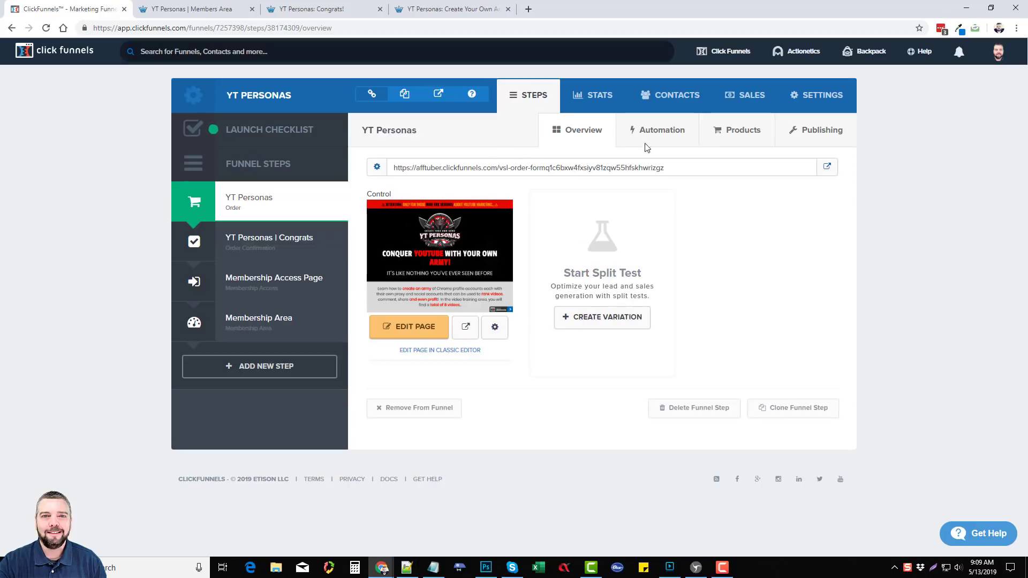
Review the funnel's stats, highlighting gross earnings, then its contacts and sales.
click(567, 101)
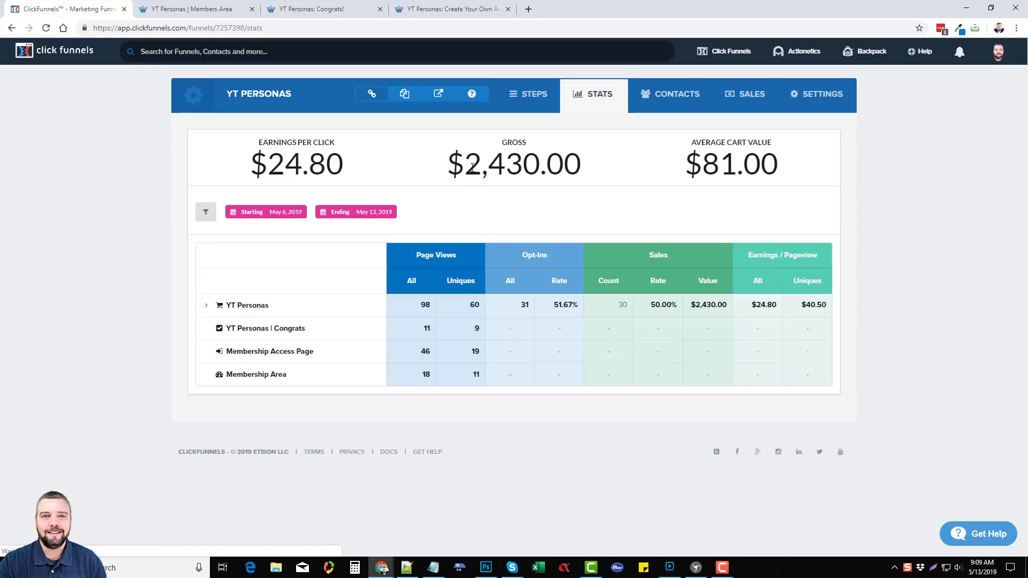
drag(464, 166, 580, 168)
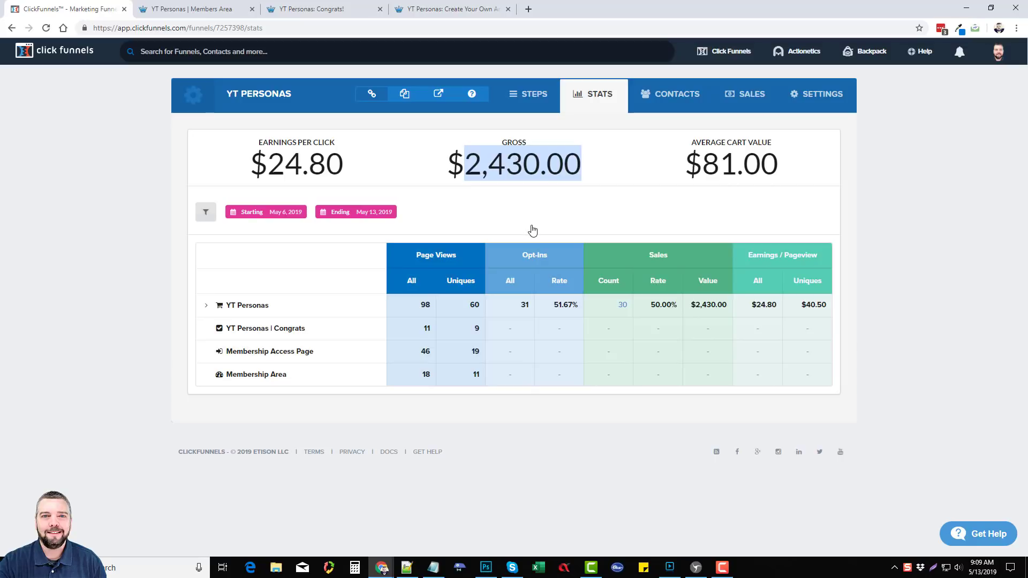
click(676, 96)
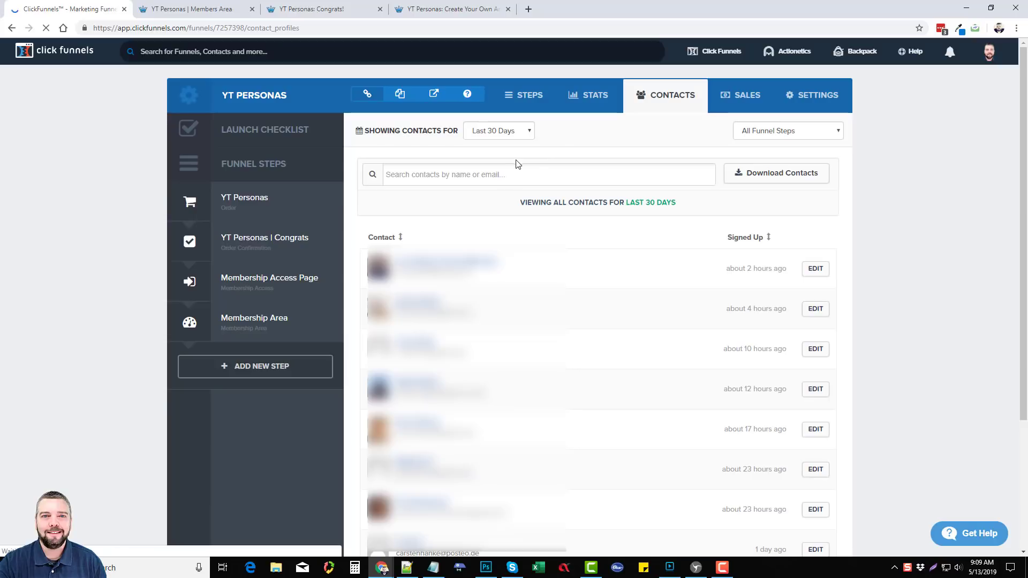
click(739, 97)
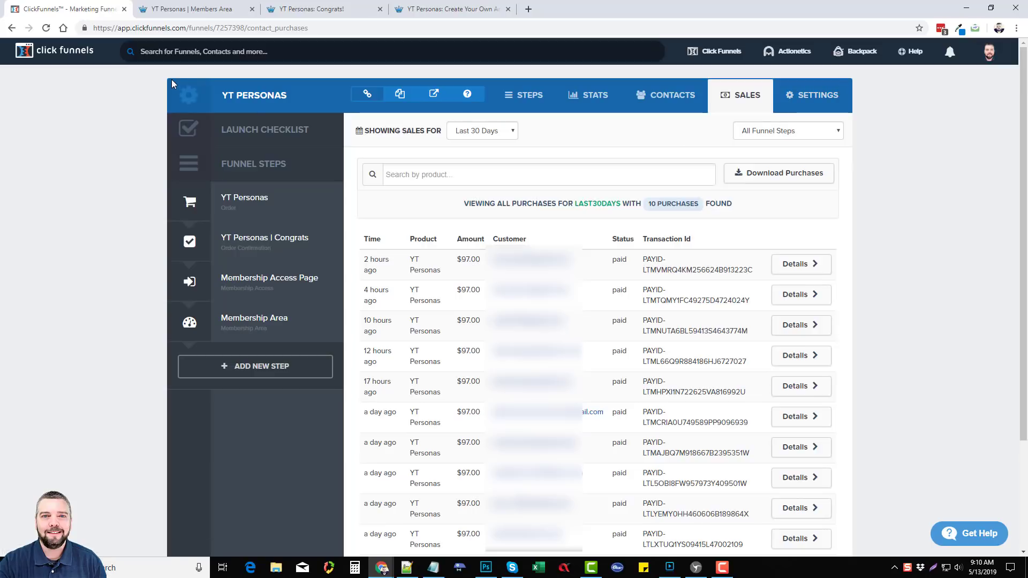
Scroll through the funnel settings: name, ytpersonas group tag, path, favicon URL and integrations.
click(813, 95)
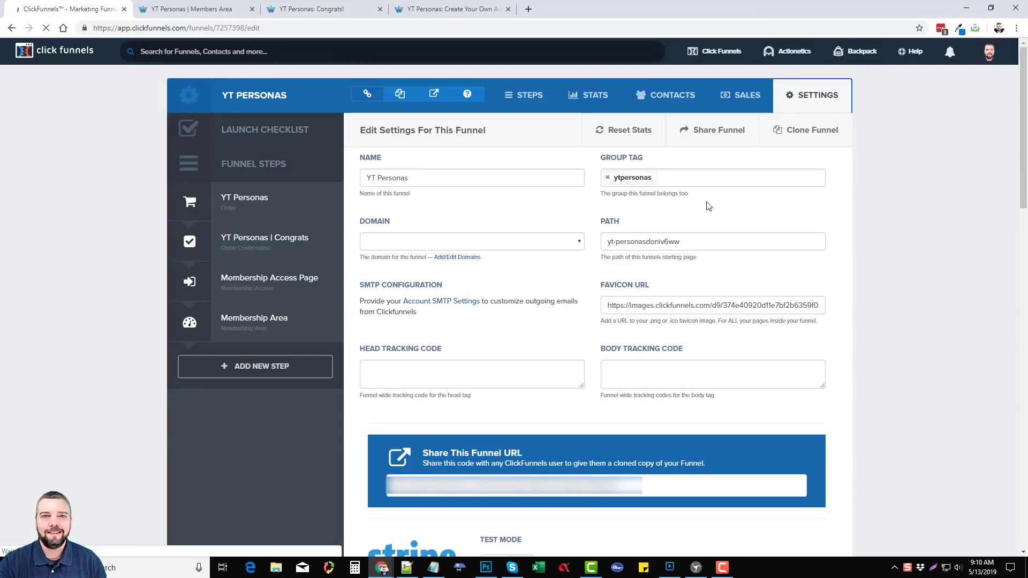
scroll(667, 328, down, 5)
scroll(537, 188, down, 6)
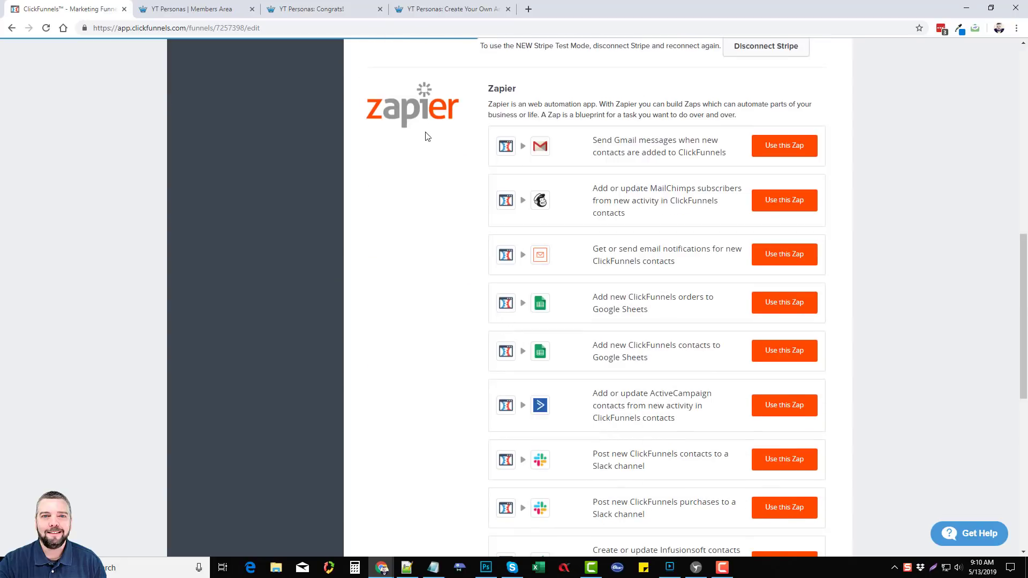
scroll(485, 223, down, 9)
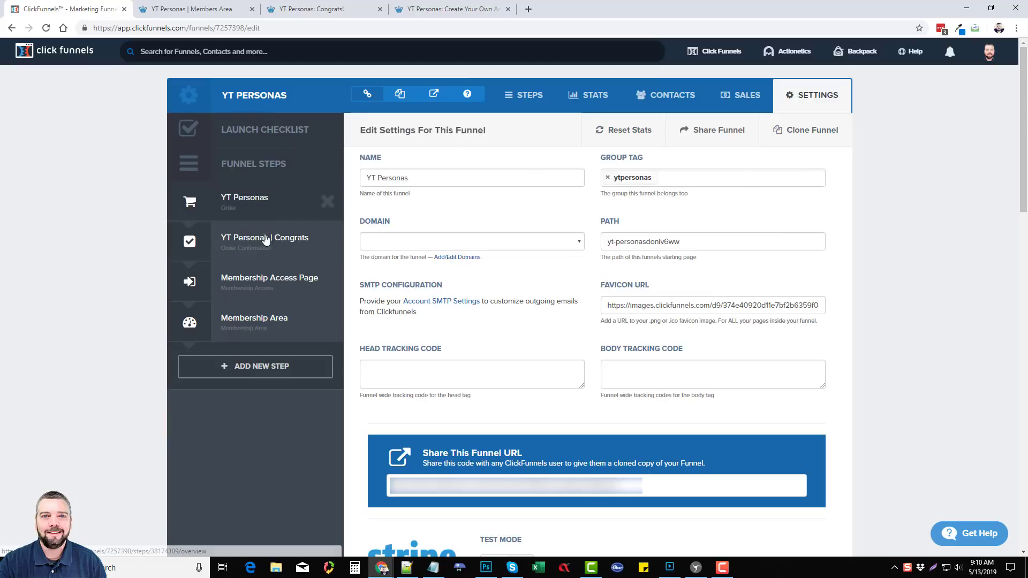
Open the YT Personas step, then the Membership Area step with its login and sign-up URLs.
click(263, 210)
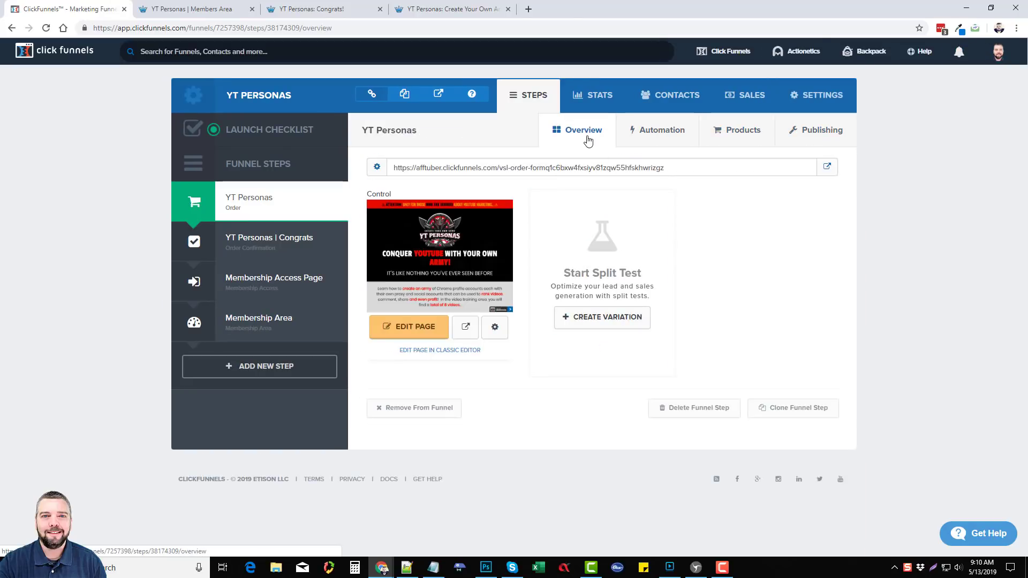
click(304, 335)
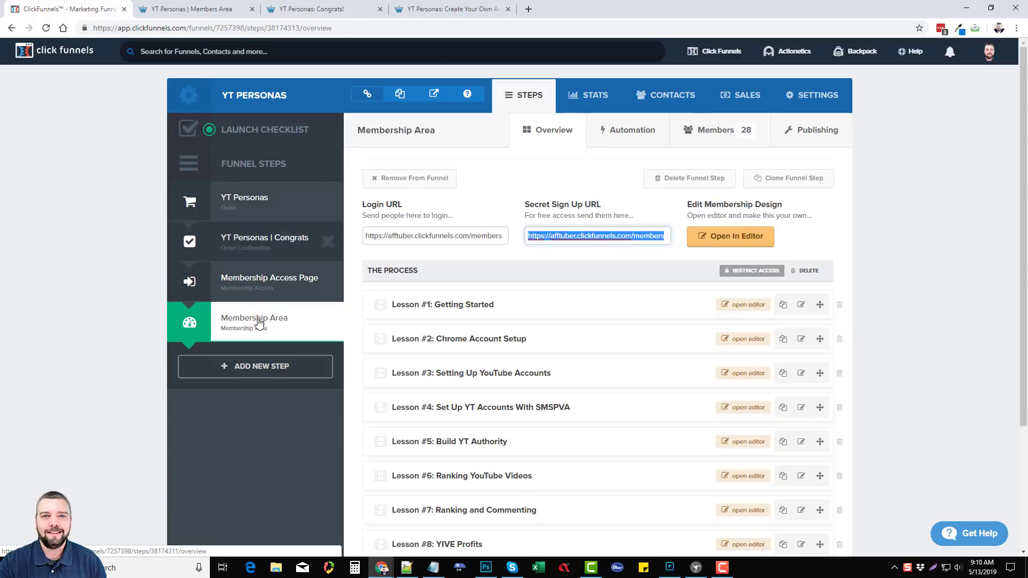
click(876, 245)
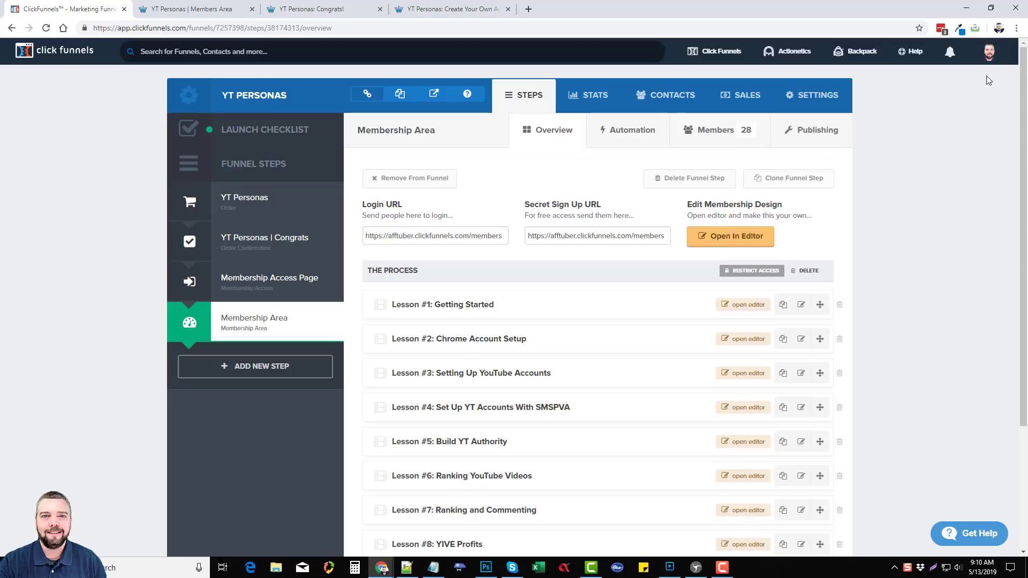
Go to the account's Integrations settings and start adding a new integration.
mouse_move(988, 53)
click(961, 76)
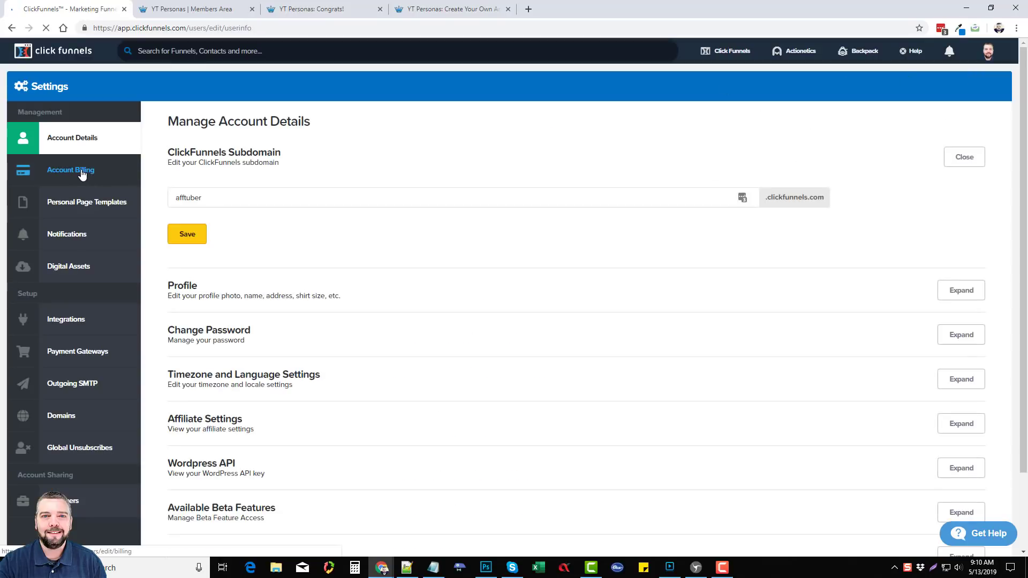
click(74, 320)
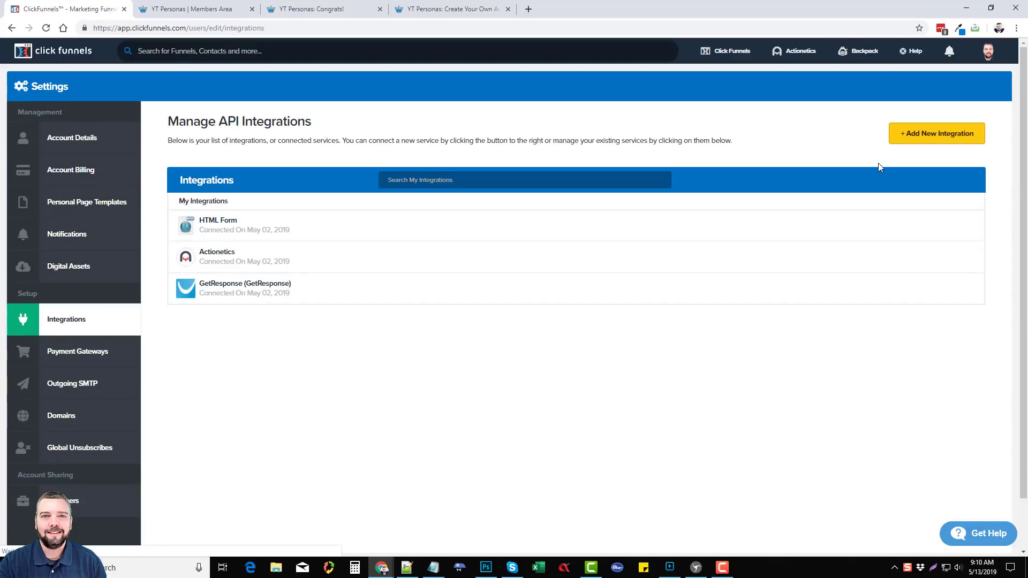
click(919, 134)
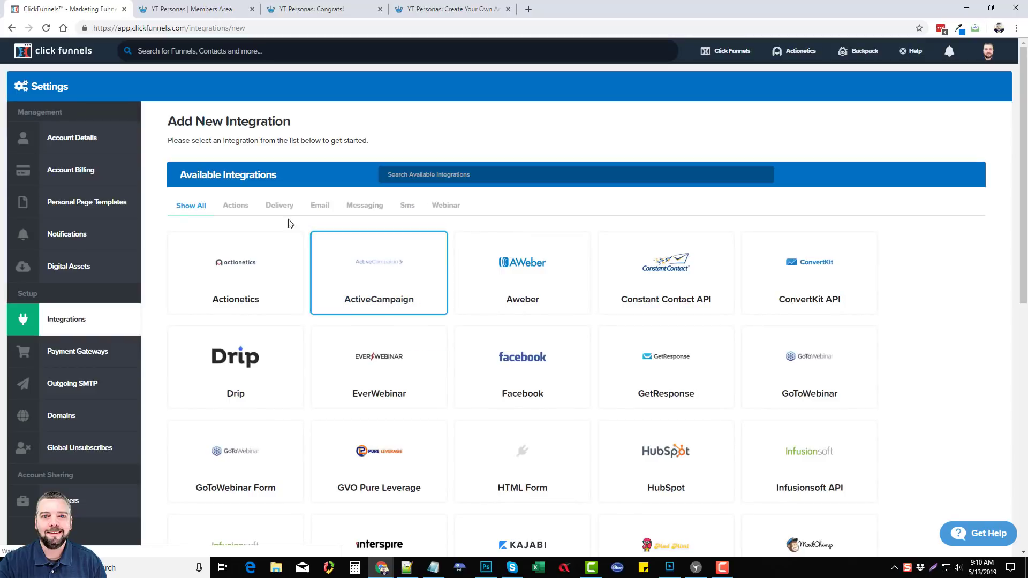
Filter the integration catalogue by Actions and Delivery, then browse all integrations.
click(233, 209)
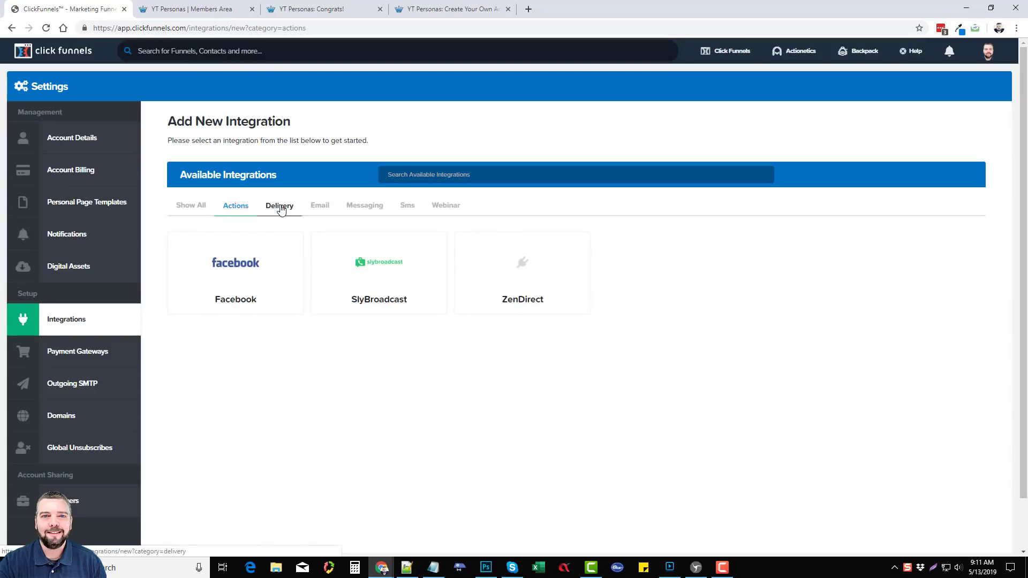
click(281, 209)
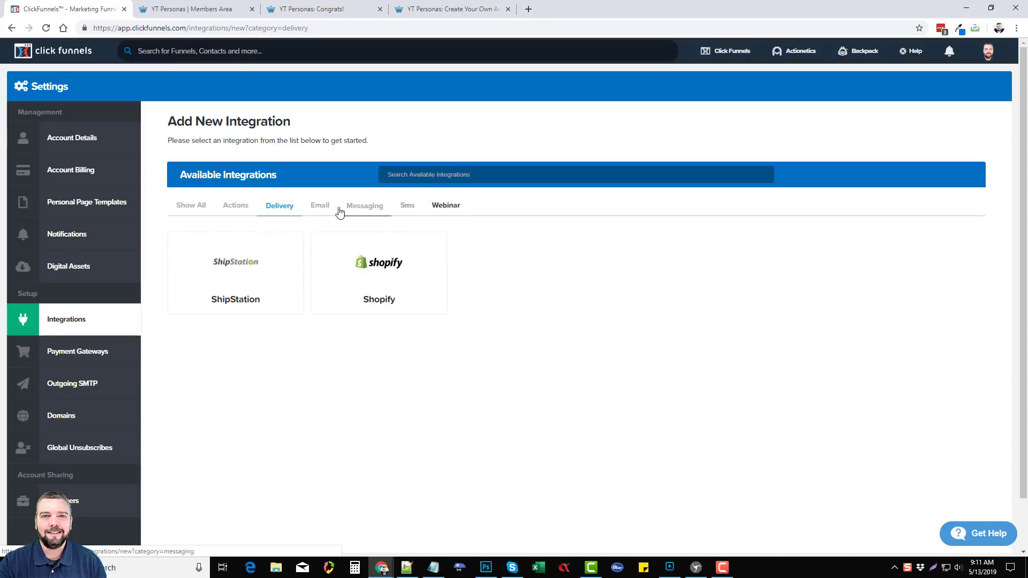
click(198, 209)
scroll(471, 339, down, 5)
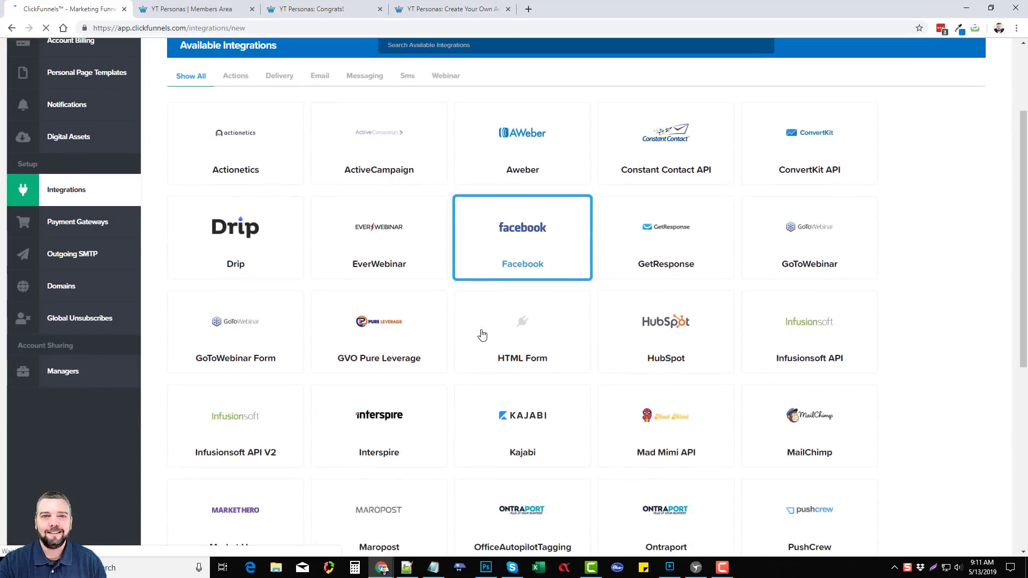
scroll(942, 357, down, 4)
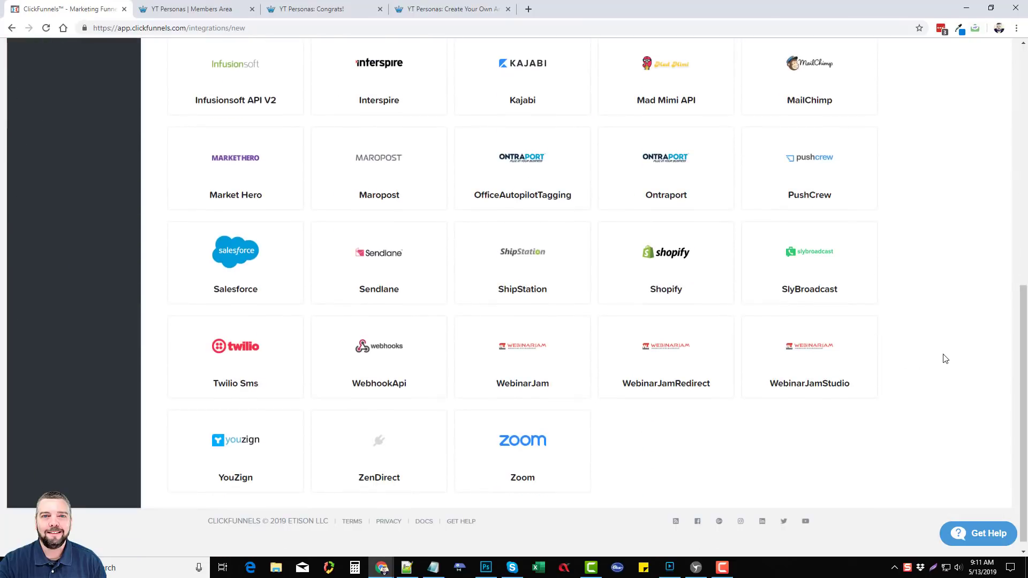
scroll(945, 359, up, 10)
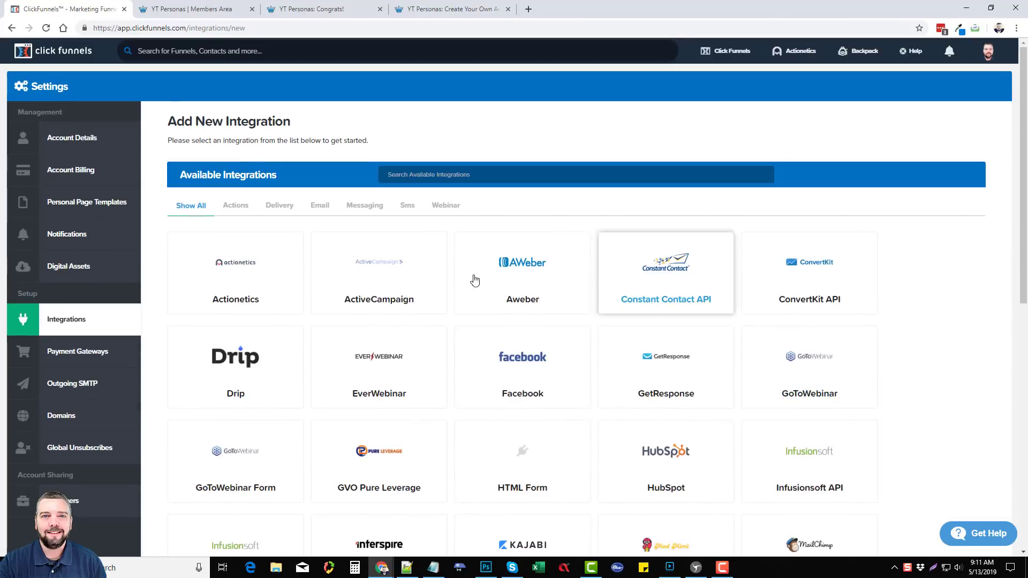
scroll(128, 381, down, 2)
click(75, 245)
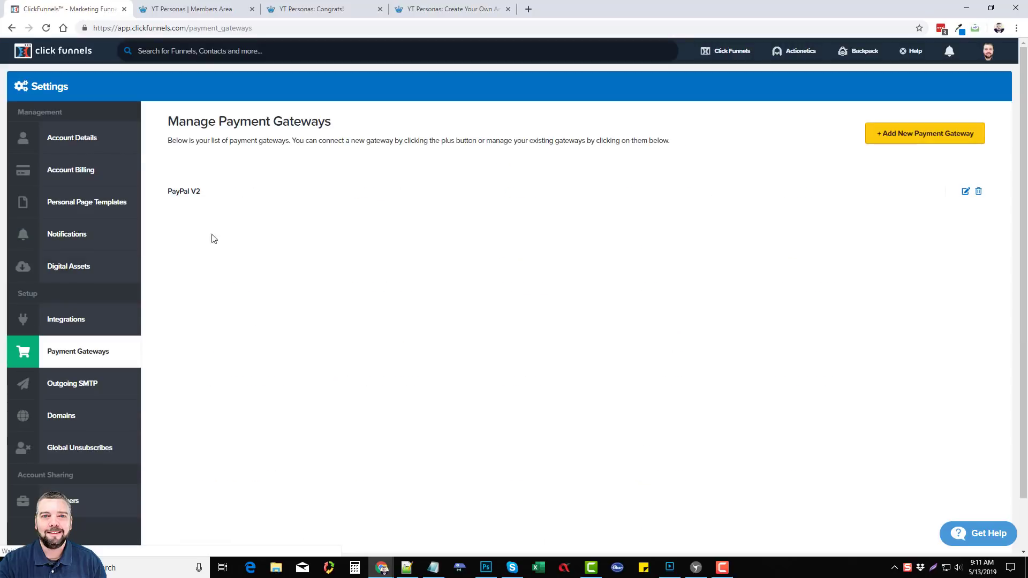
Try adding a second payment gateway beside PayPal V2 and see it requires an upgrade.
click(900, 134)
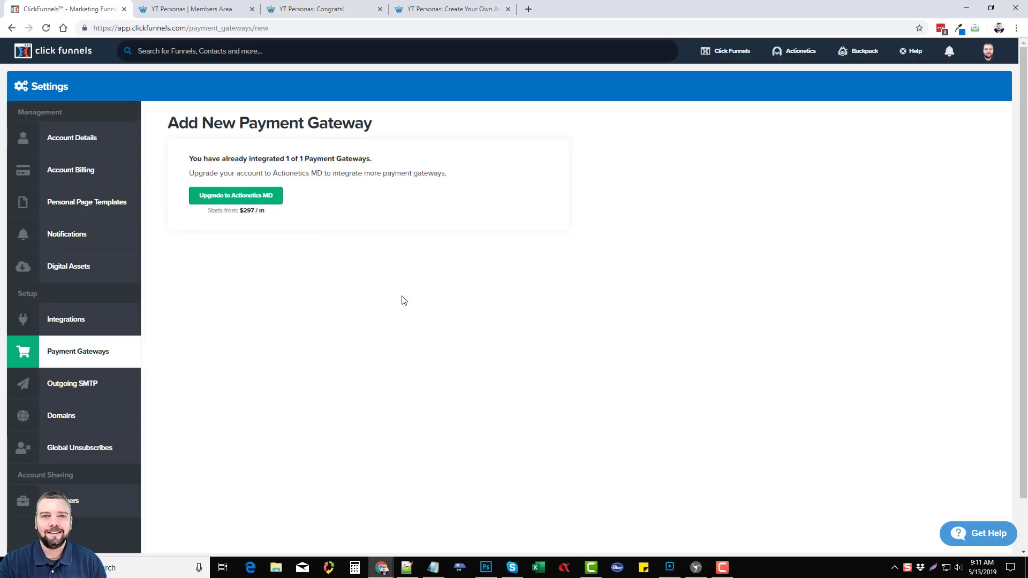
scroll(276, 353, down, 2)
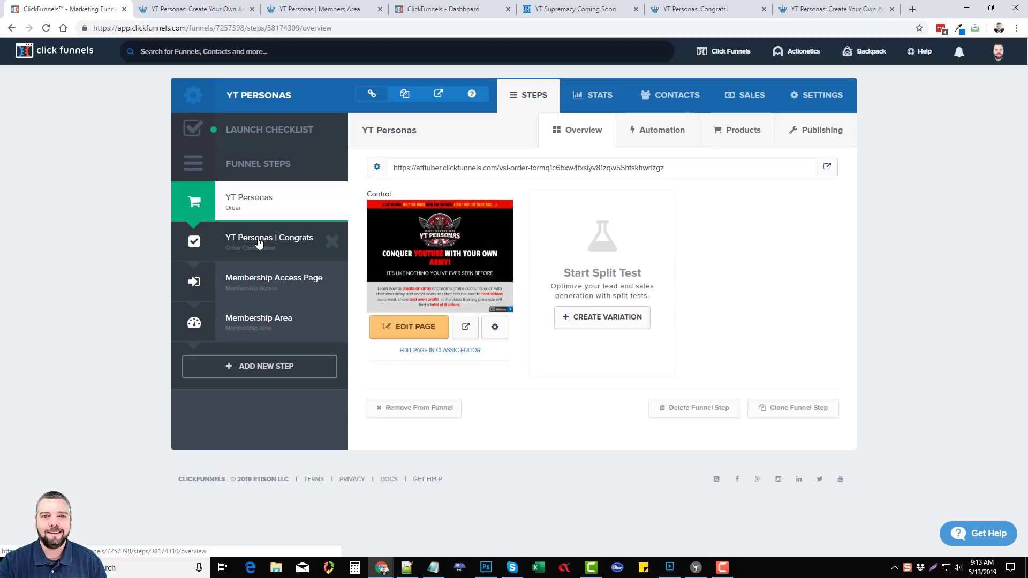
Create an 'upsell' funnel step and move it directly below YT Personas.
click(255, 368)
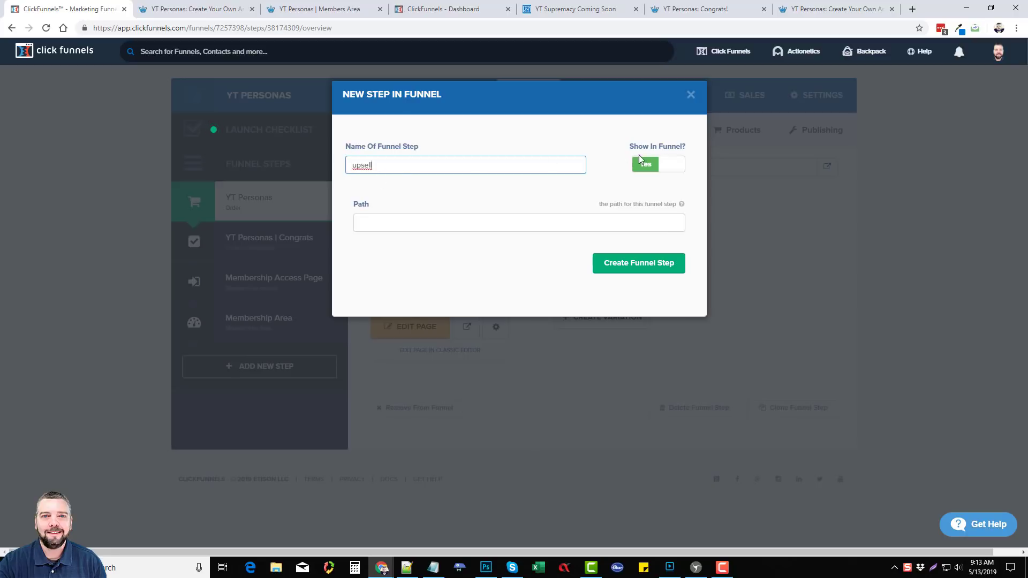
click(631, 267)
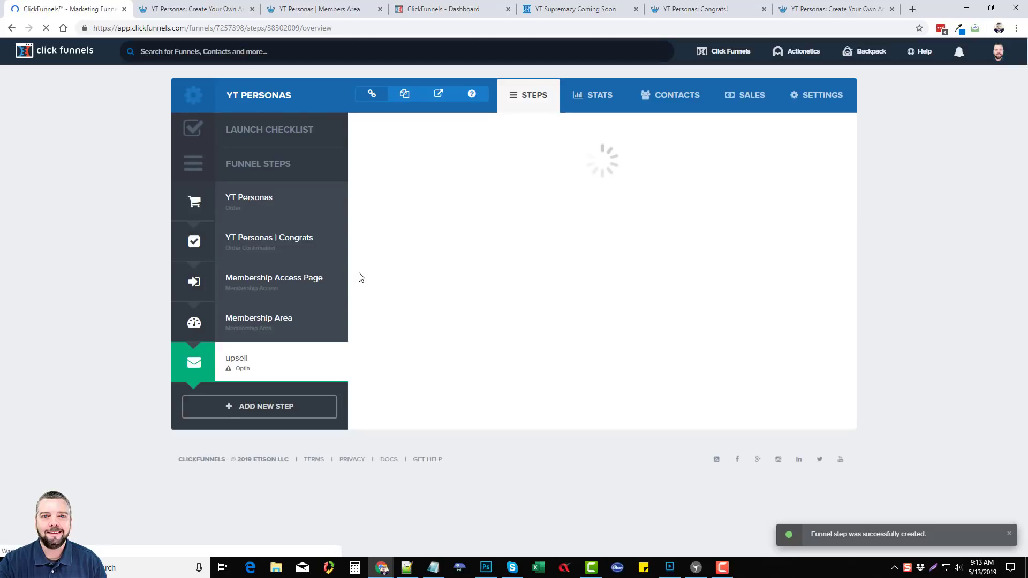
drag(248, 361, 251, 279)
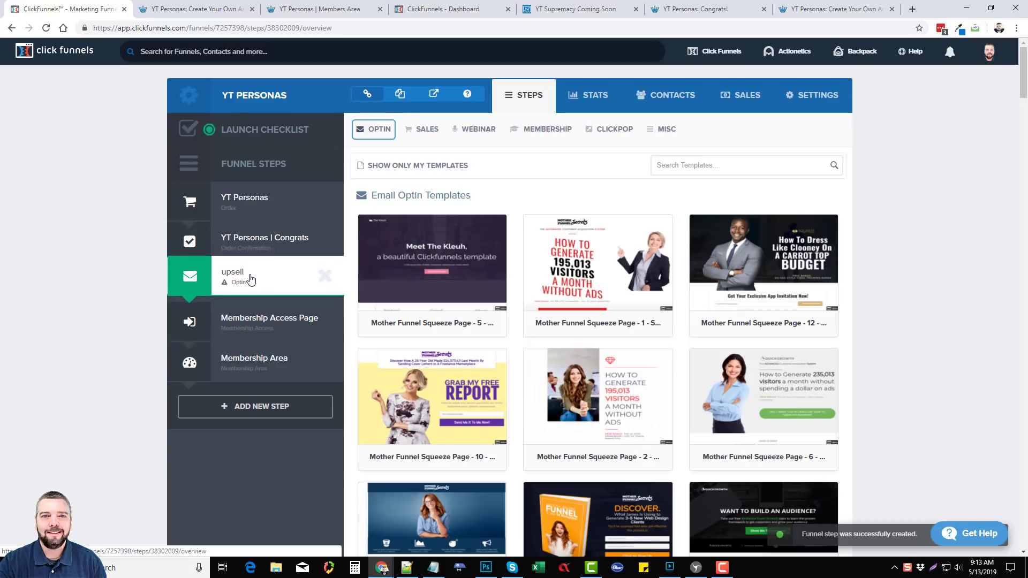
drag(250, 277, 249, 243)
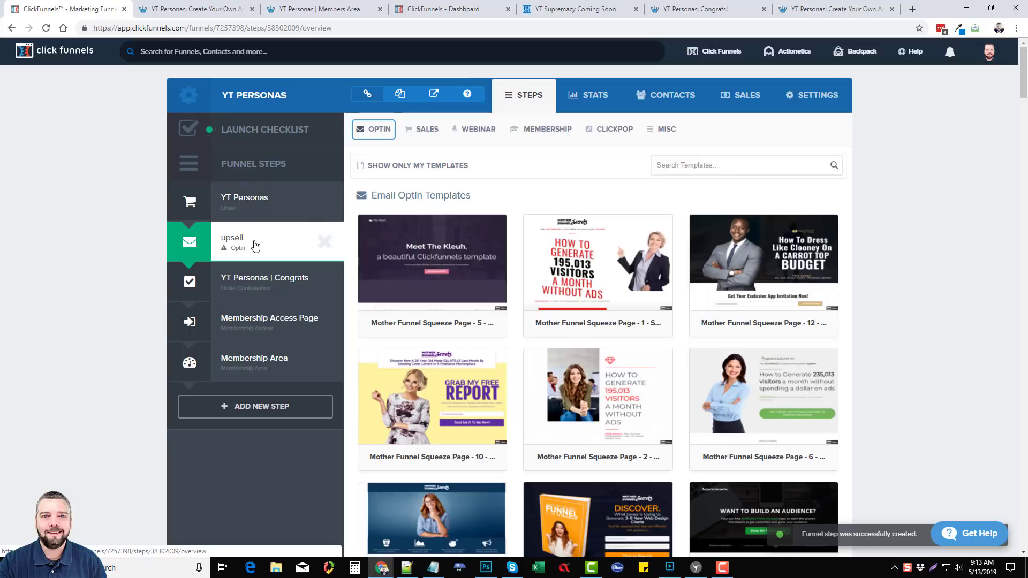
Show the SALES template categories in the upsell step's template gallery.
click(422, 129)
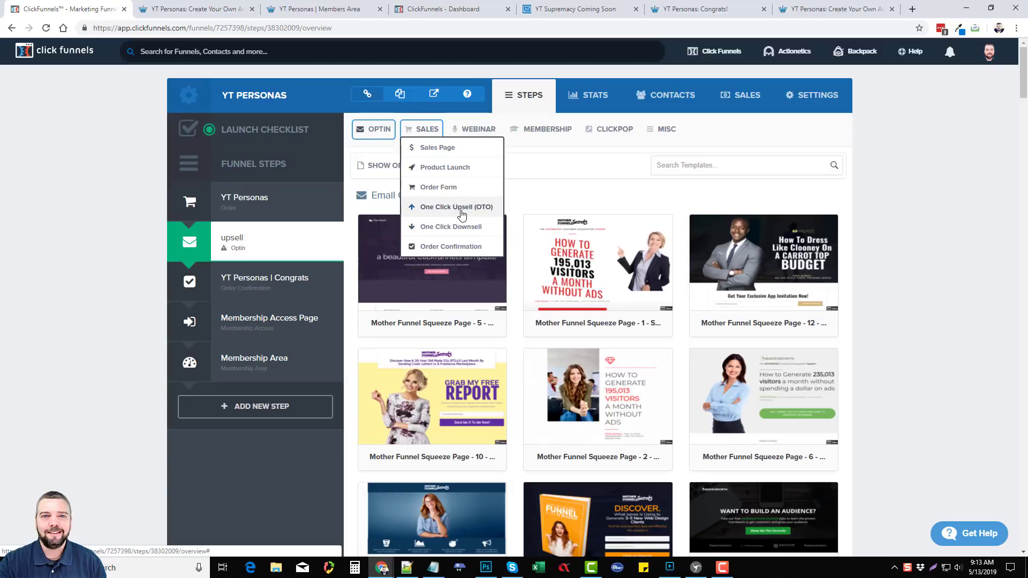
mouse_move(378, 136)
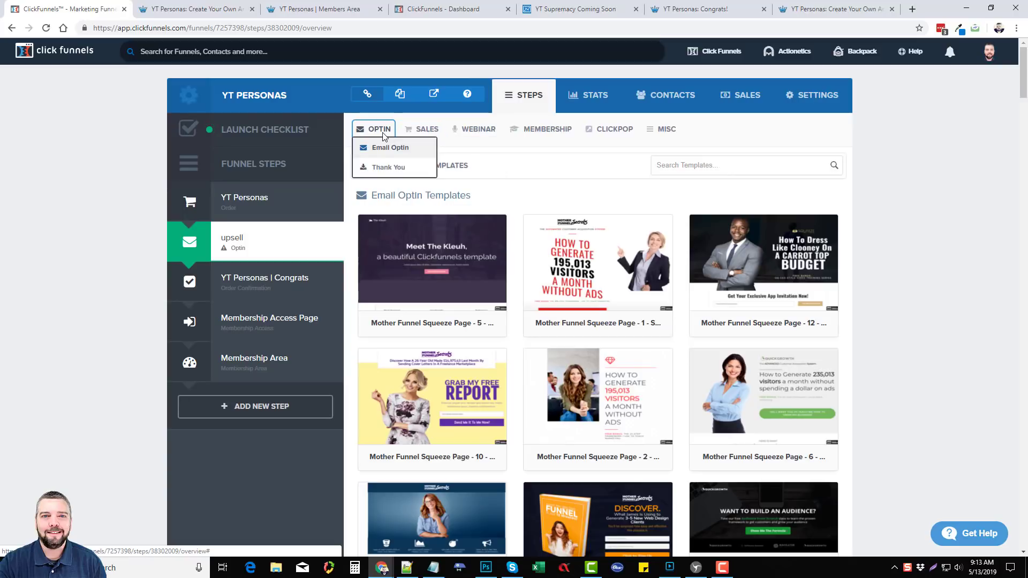
mouse_move(423, 134)
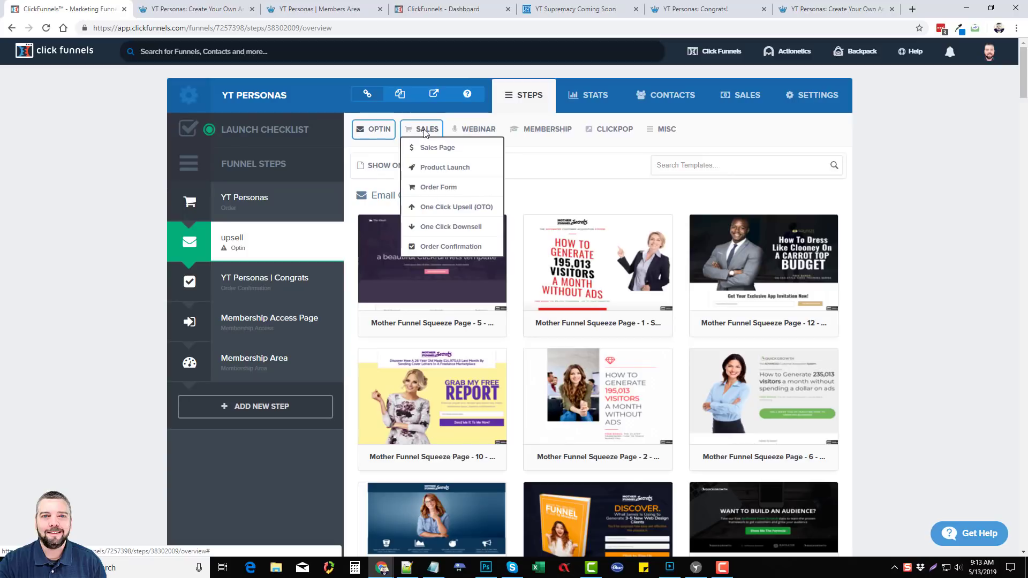
mouse_move(476, 134)
mouse_move(539, 134)
Browse the One Click Upsell (OTO) templates and preview Mother Funnel VSL - 5.
click(439, 206)
scroll(69, 302, down, 2)
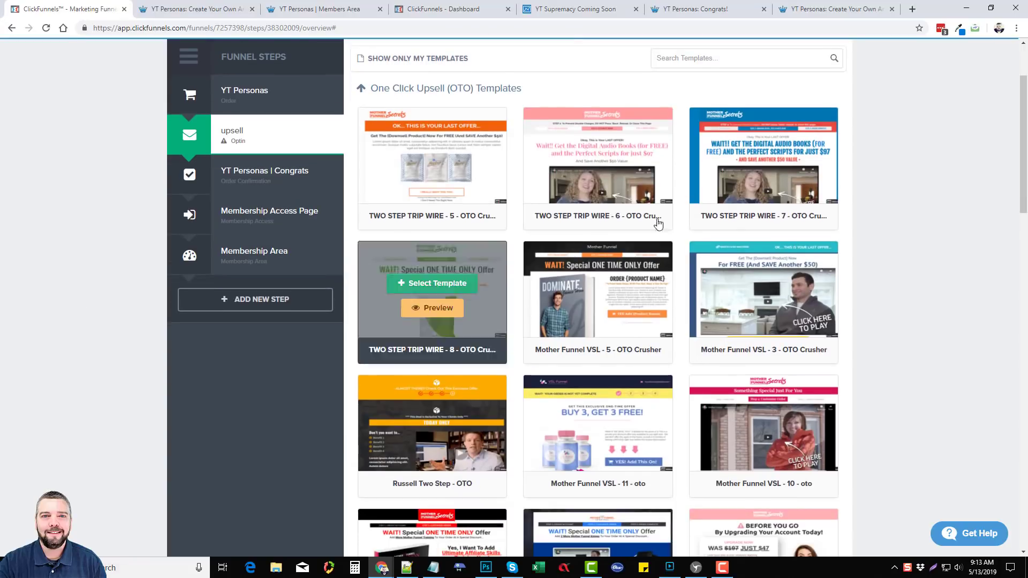
scroll(472, 180, down, 3)
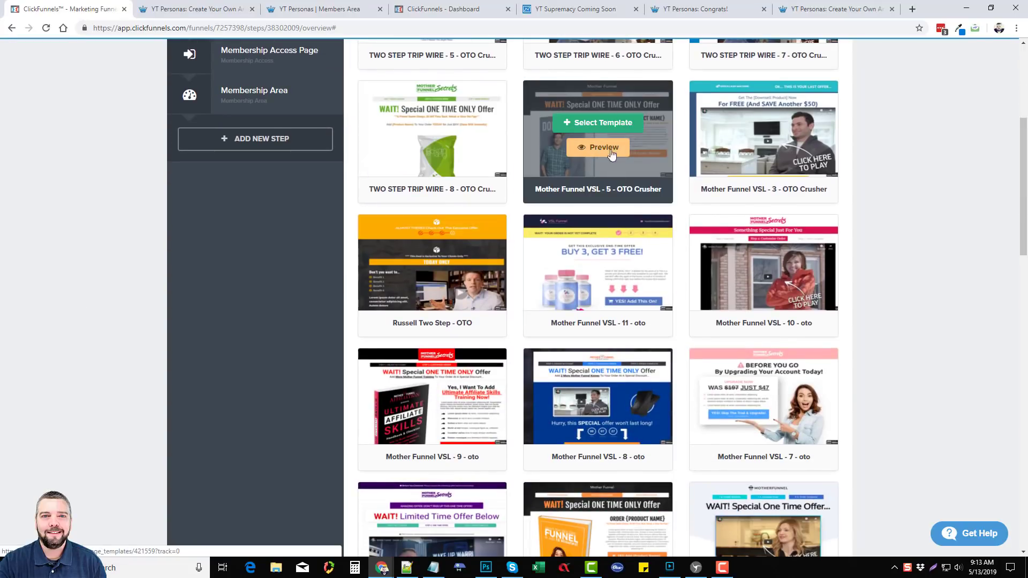
click(598, 154)
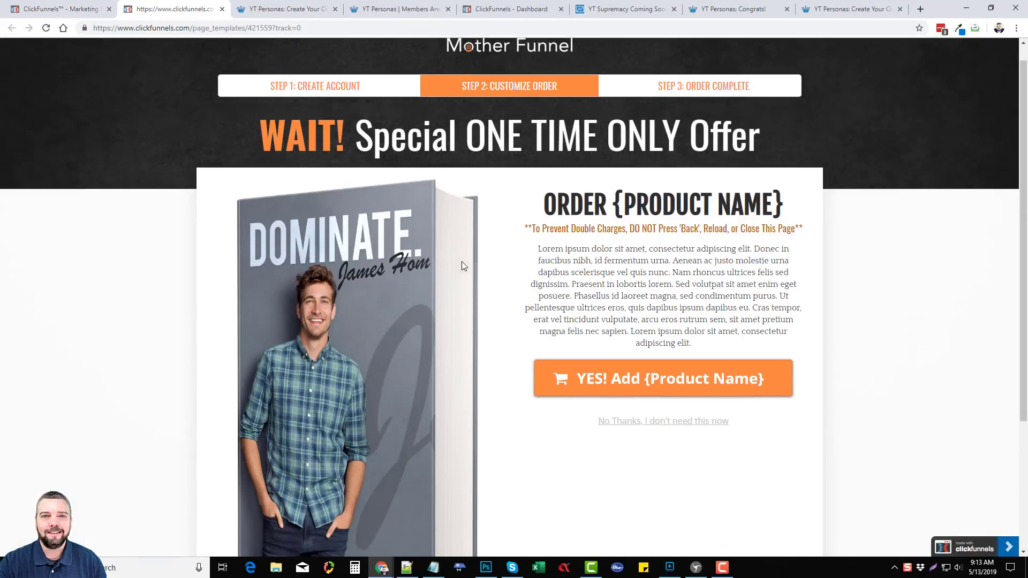
scroll(532, 280, down, 4)
scroll(532, 280, up, 4)
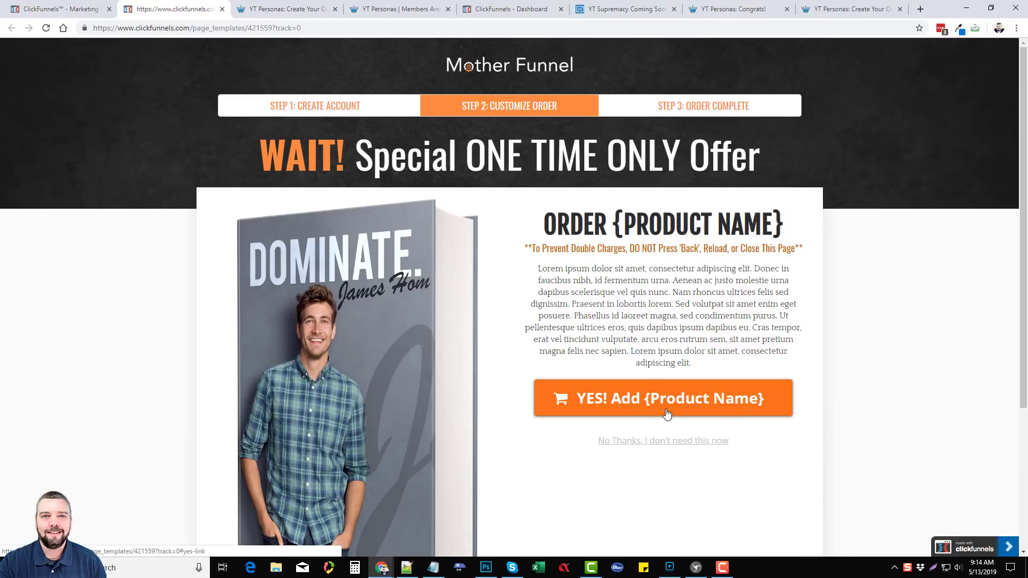
click(62, 9)
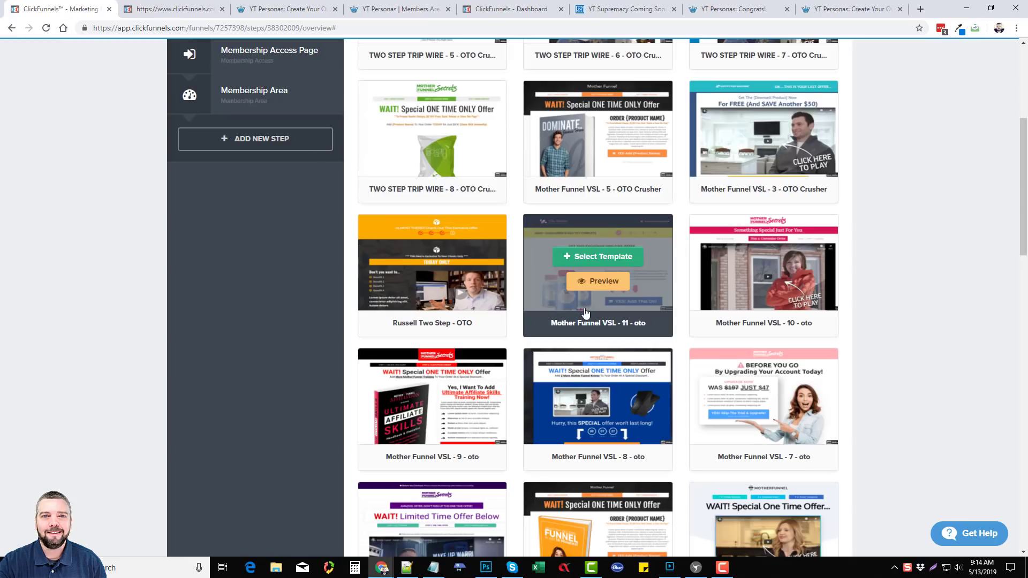
scroll(560, 286, down, 20)
scroll(604, 361, down, 2)
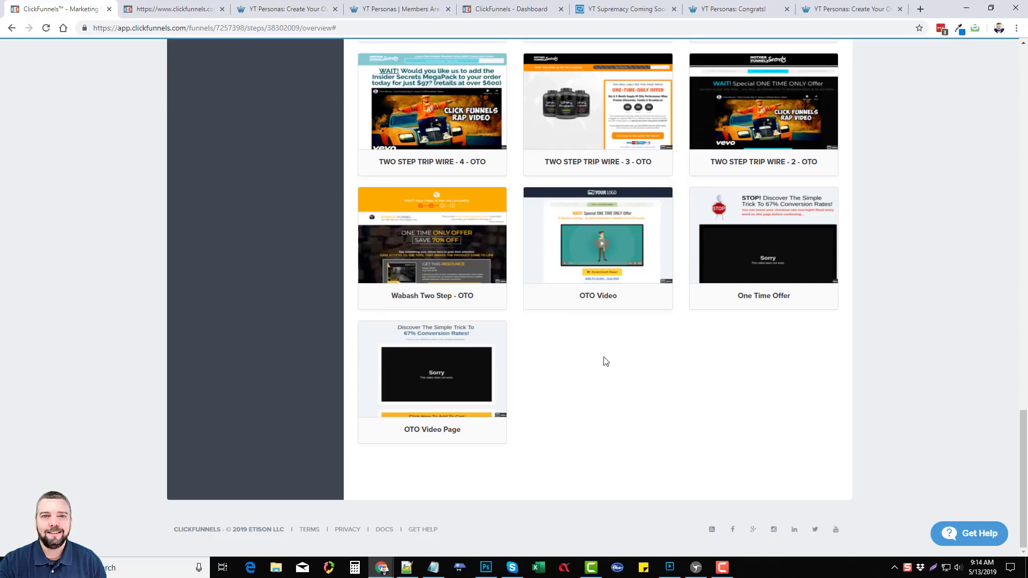
scroll(611, 360, up, 15)
scroll(614, 334, up, 5)
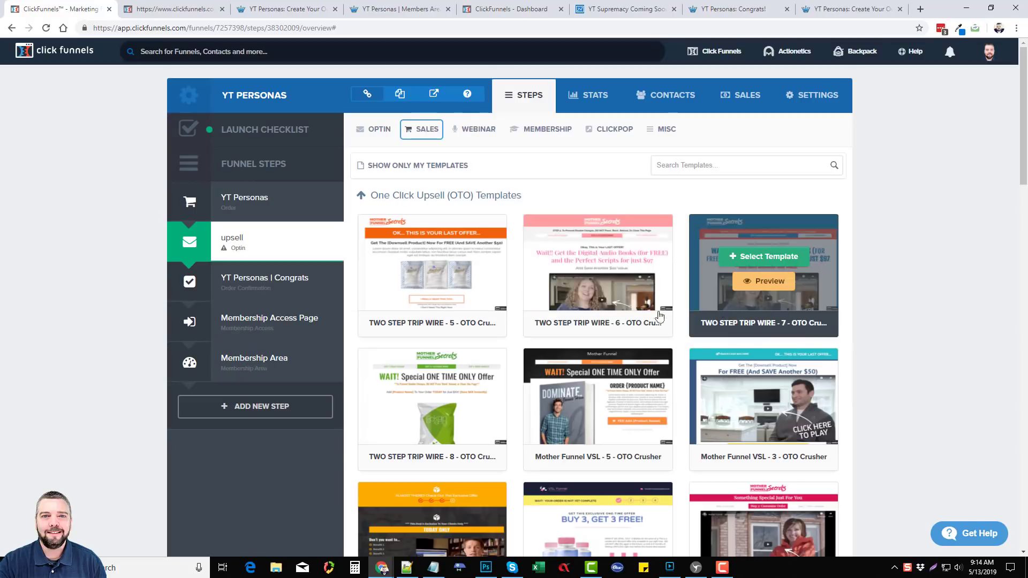
Switch the gallery to SALES > Sales Page templates and scroll through them.
click(423, 130)
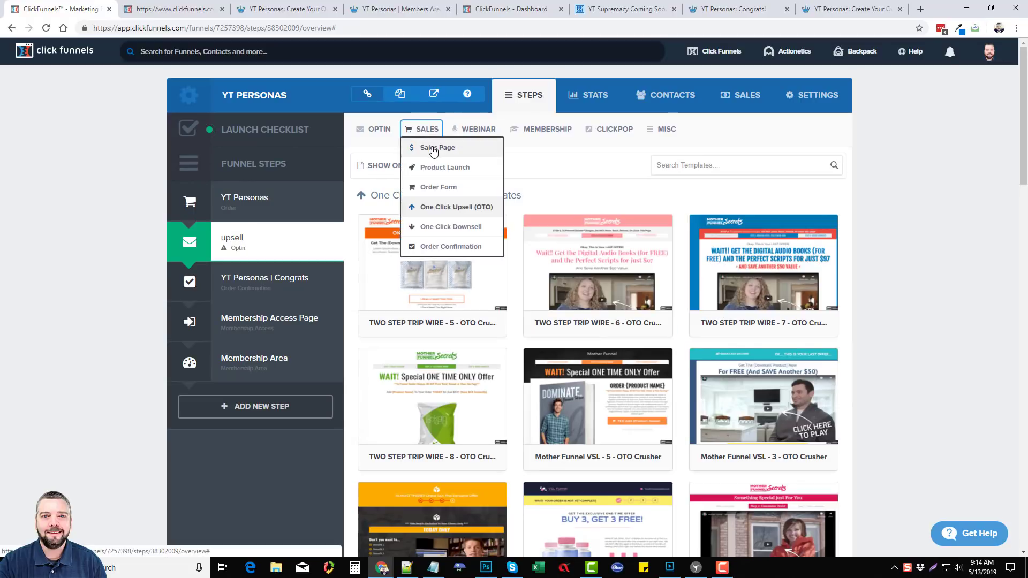
click(434, 150)
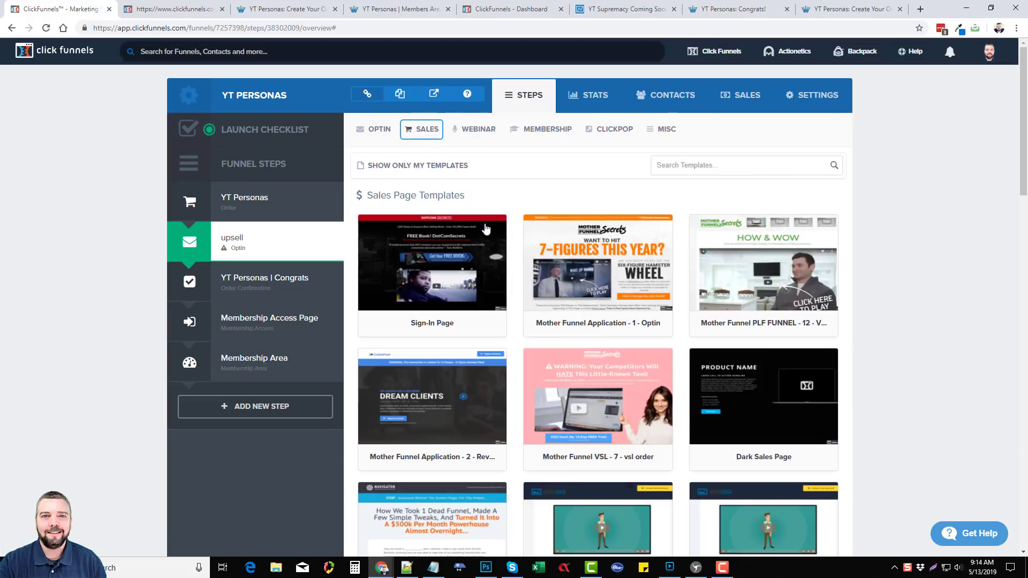
scroll(642, 295, down, 5)
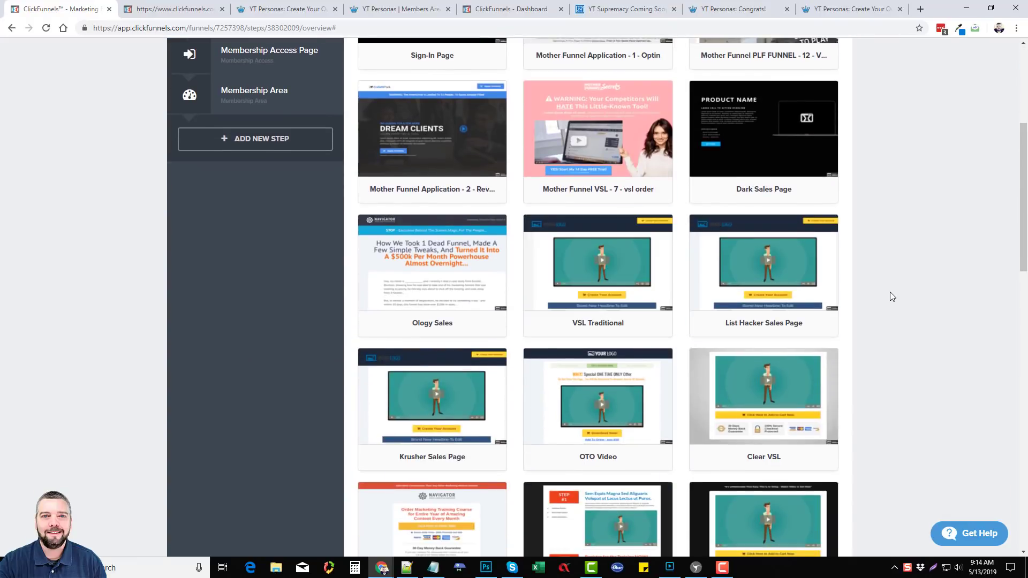
scroll(856, 214, down, 3)
scroll(519, 305, down, 6)
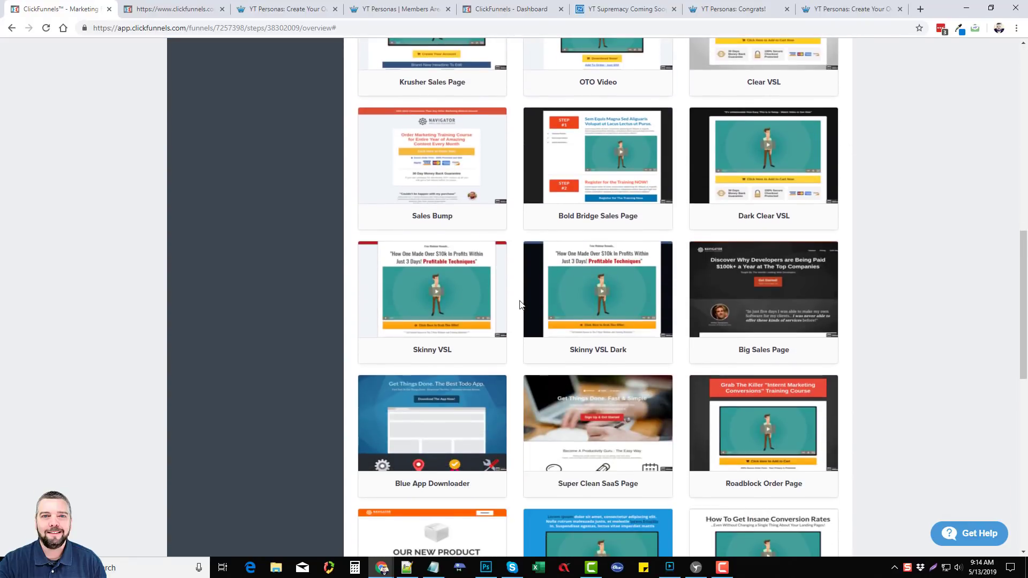
scroll(519, 305, down, 8)
scroll(521, 305, up, 20)
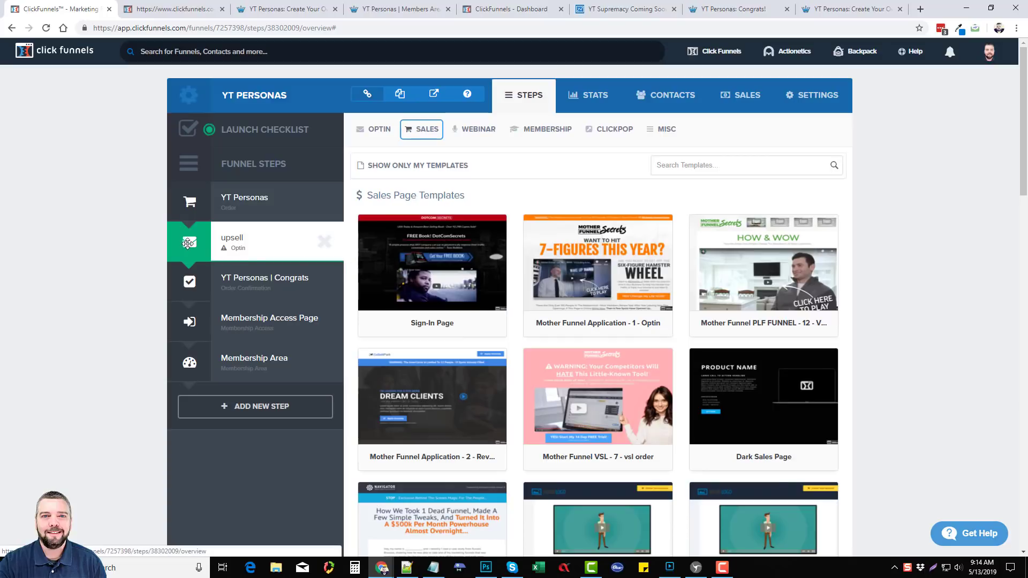
Delete the upsell step from YT Personas and return to the funnels list.
click(324, 243)
click(563, 100)
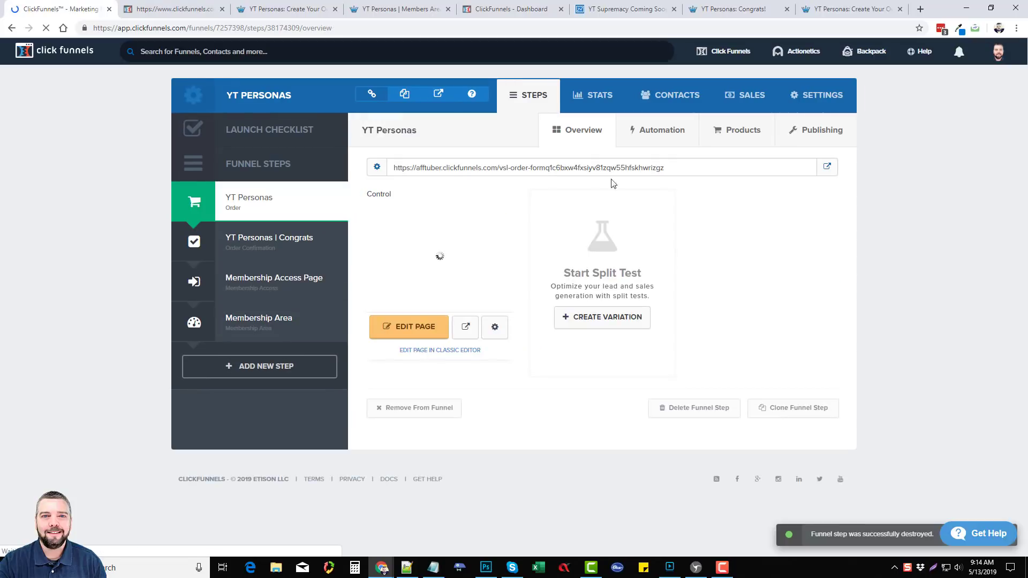
mouse_move(729, 51)
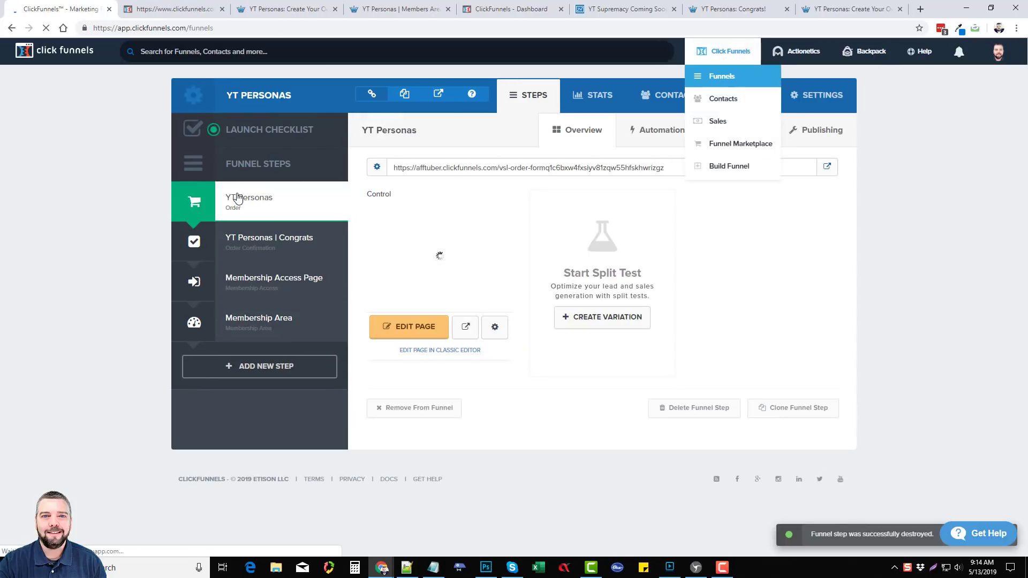
click(722, 77)
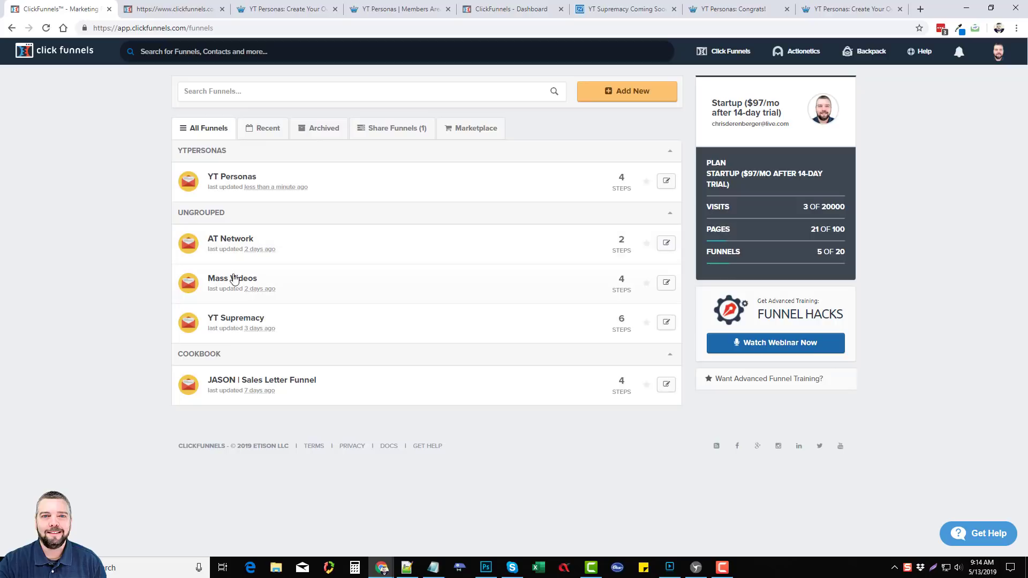
Open the AT Network funnel's Video Backlink Network page in the editor and scroll through it.
click(279, 247)
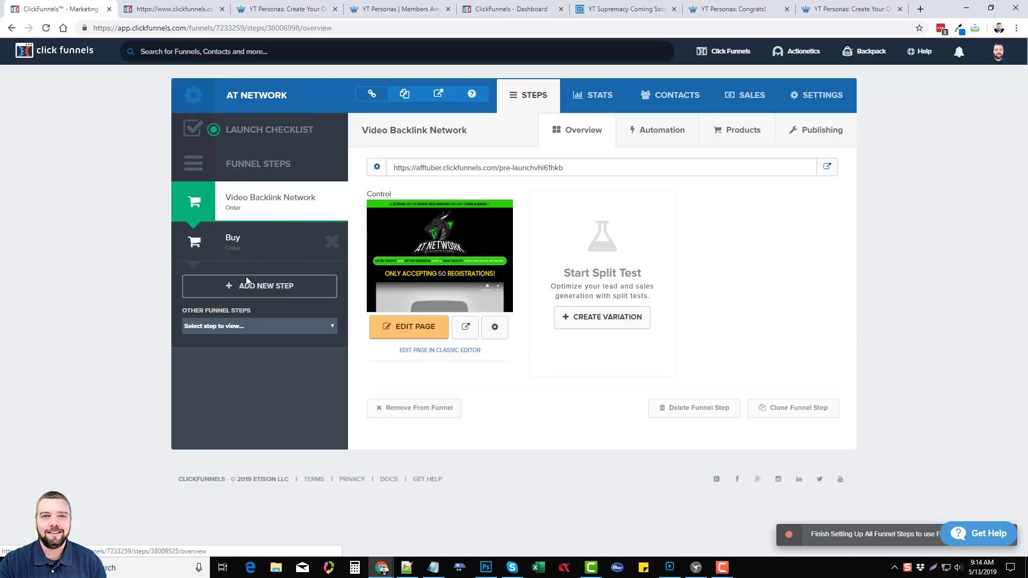
click(409, 327)
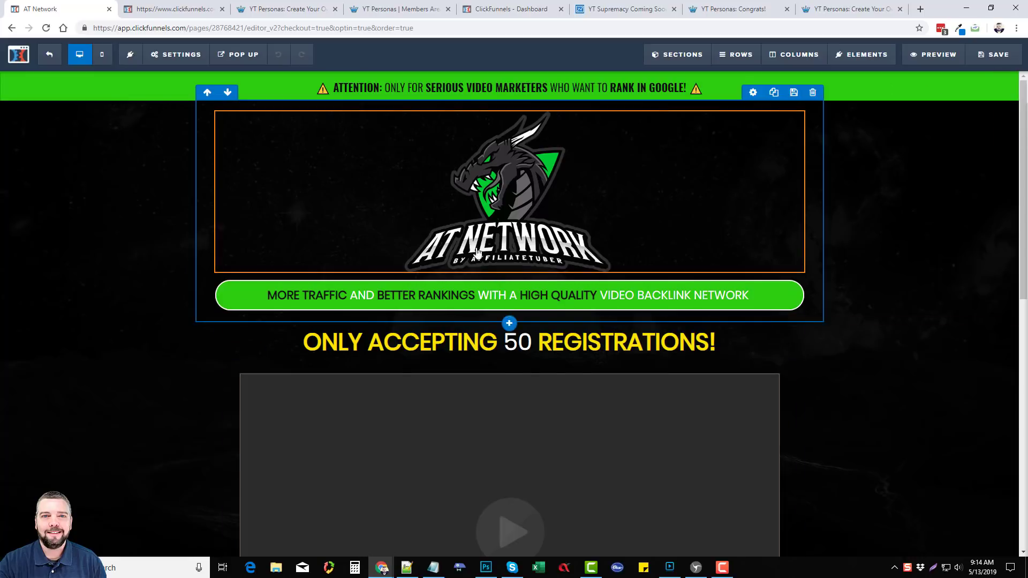
scroll(257, 343, down, 5)
scroll(229, 367, down, 3)
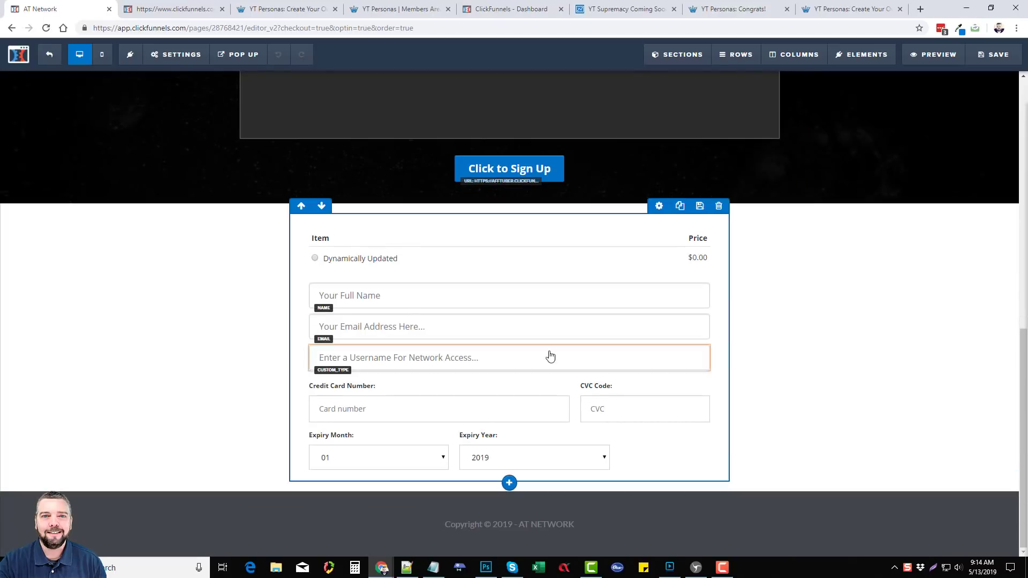
scroll(474, 418, up, 8)
scroll(474, 418, up, 2)
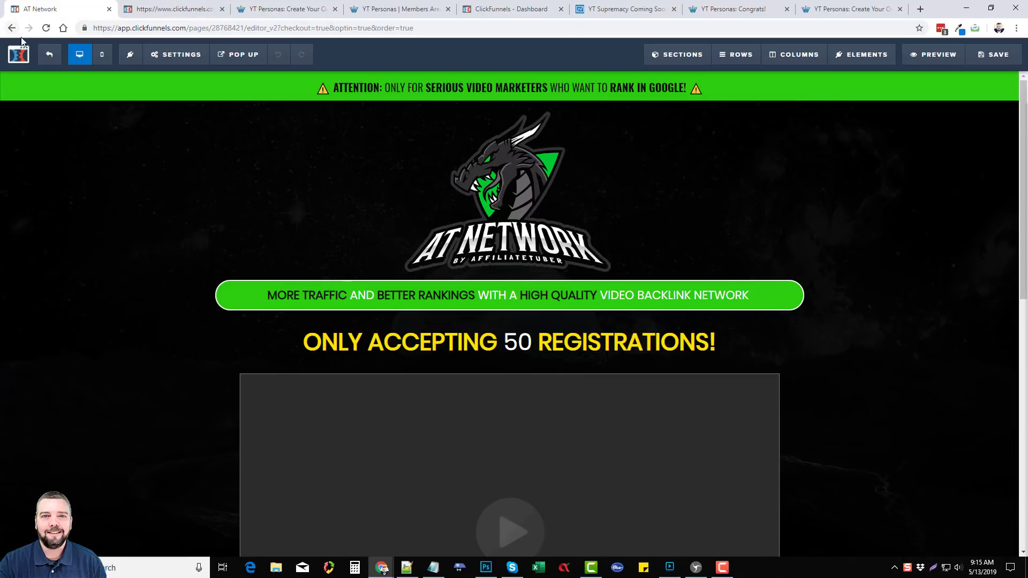
Exit the page editor back to the AT Network funnel's Video Backlink Network step overview.
click(49, 54)
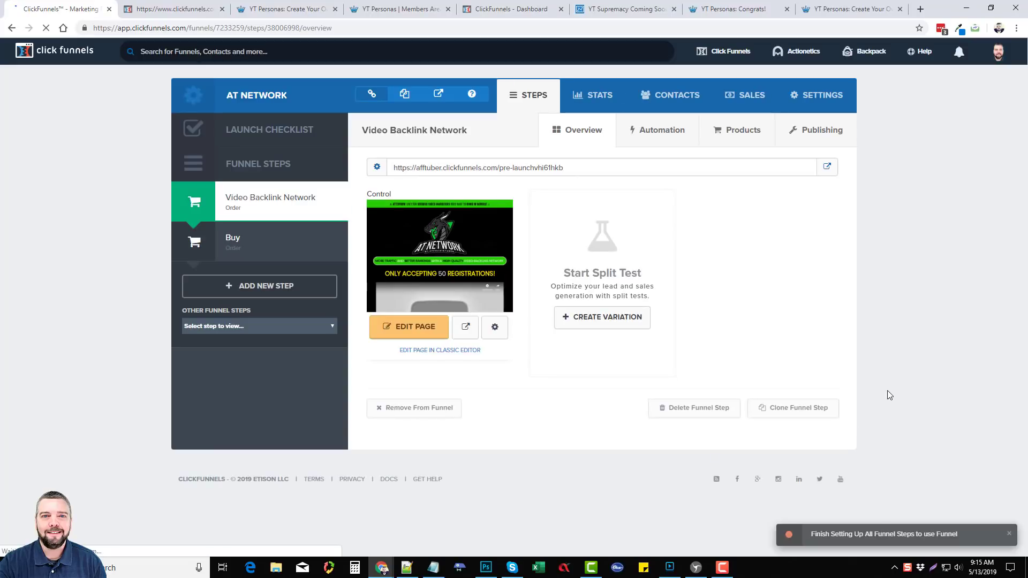